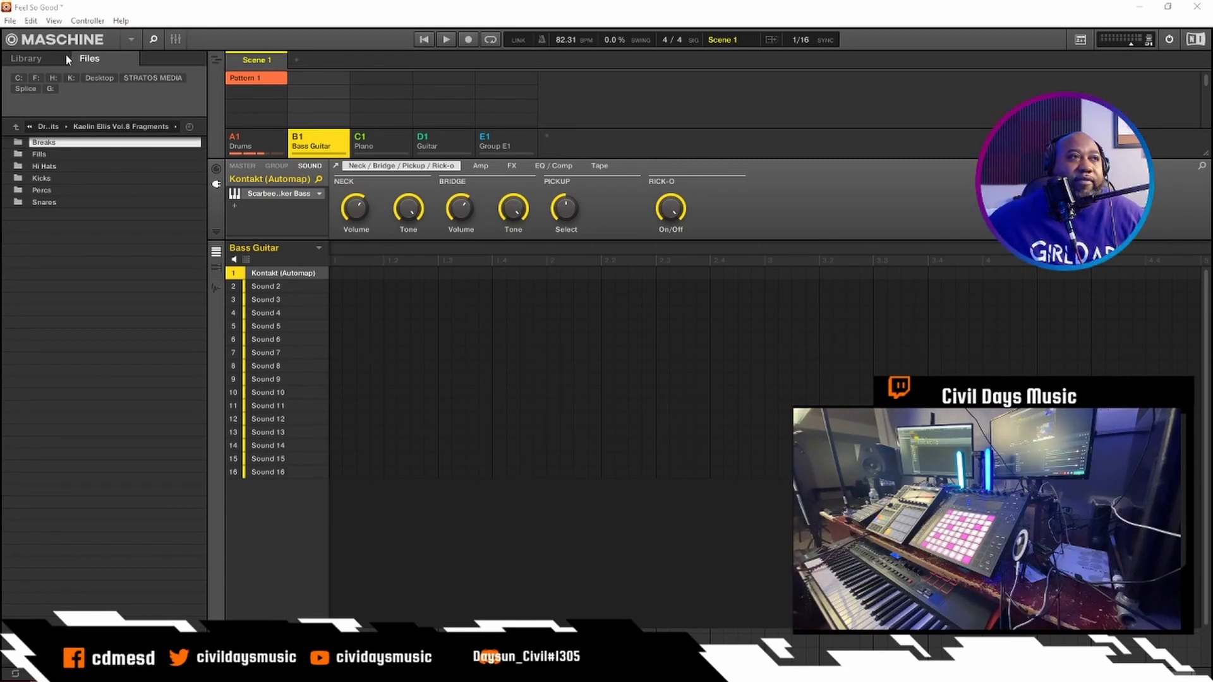
- Hide the browser and cut the Piano pattern's overhanging notes from bar 5 onward
left_click(151, 40)
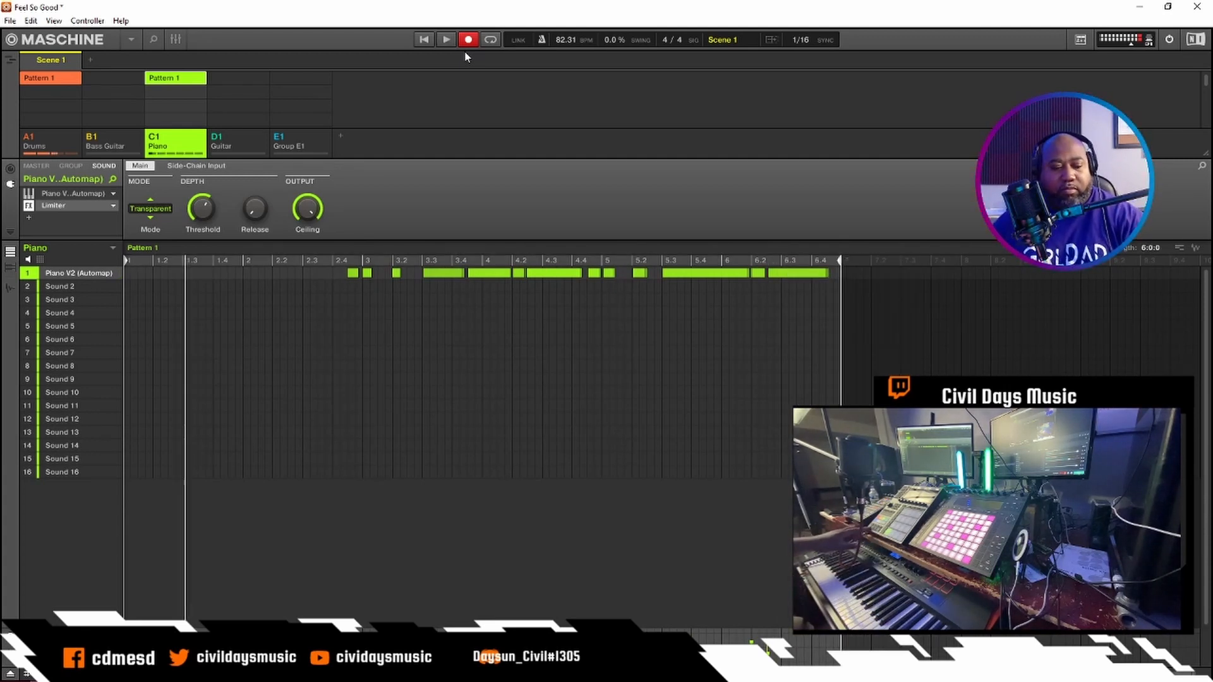
left_click_drag(836, 289, 608, 287)
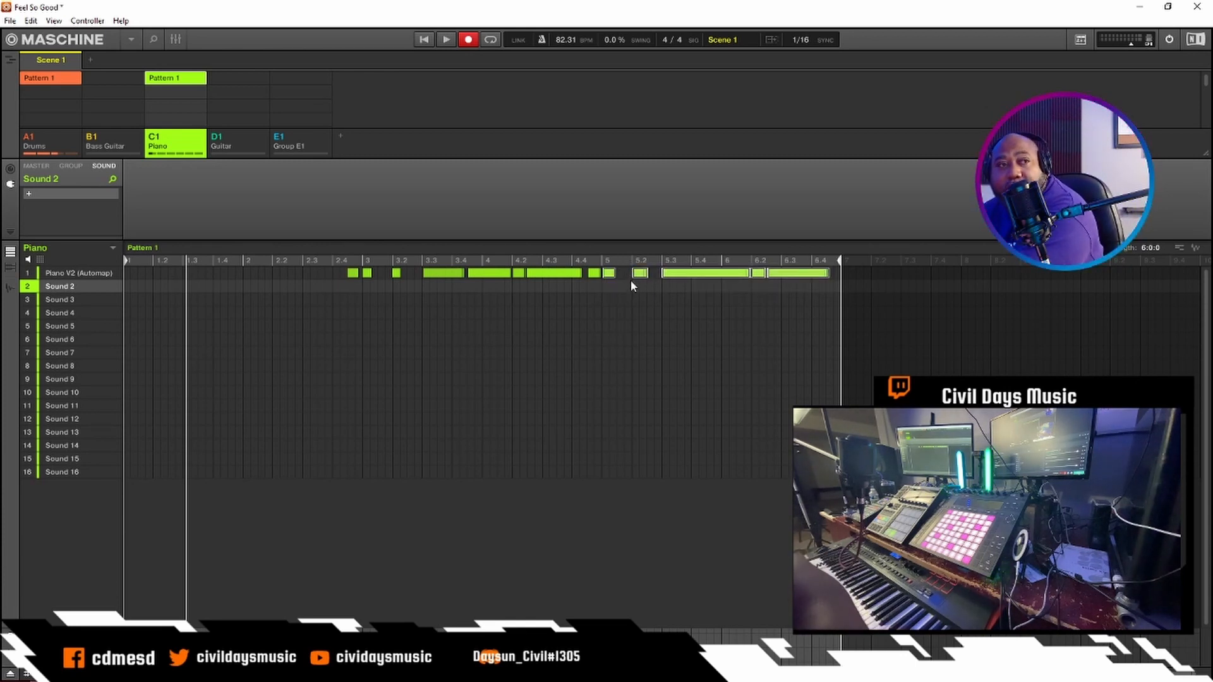
key("Delete")
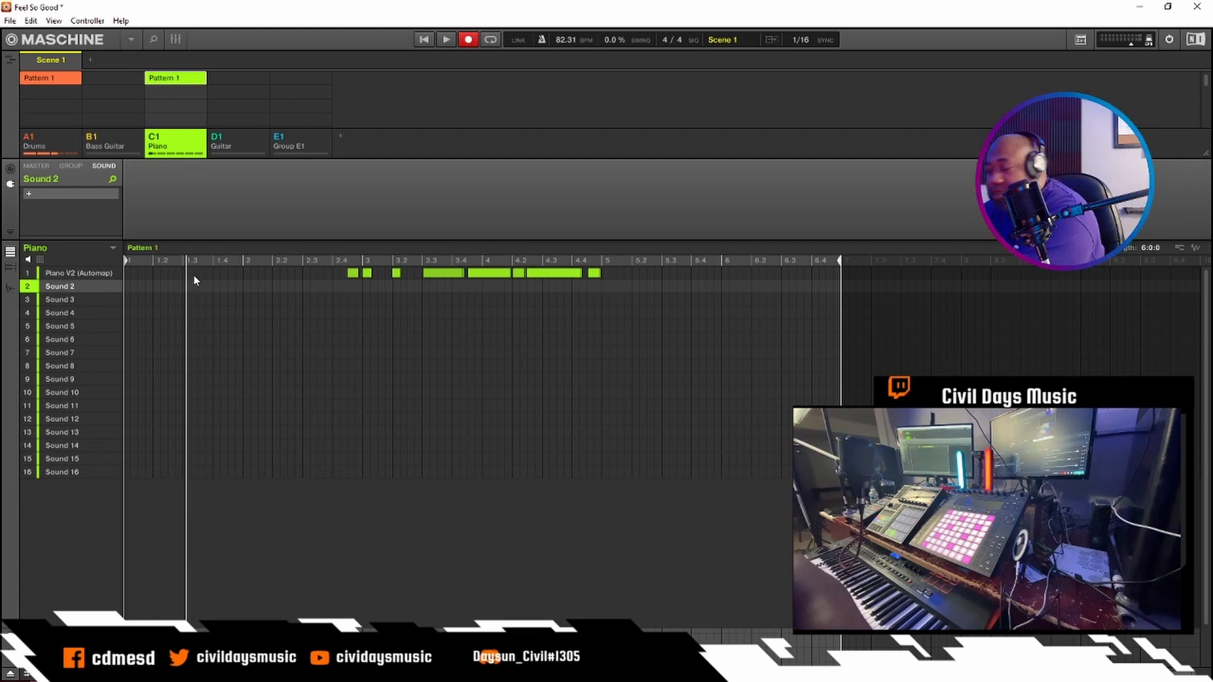
- Paste the cut notes at the beginning of the Piano pattern, aligned to bar 1, and shorten the pattern
left_click(130, 299)
left_click(124, 260)
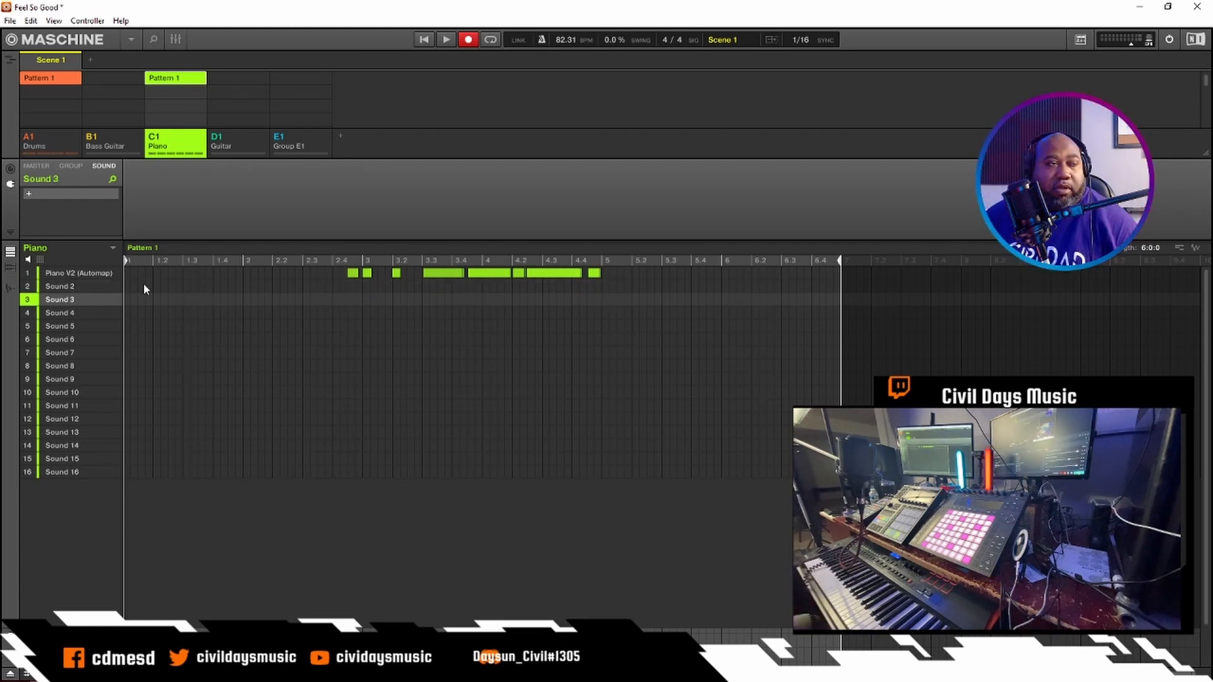
right_click(144, 288)
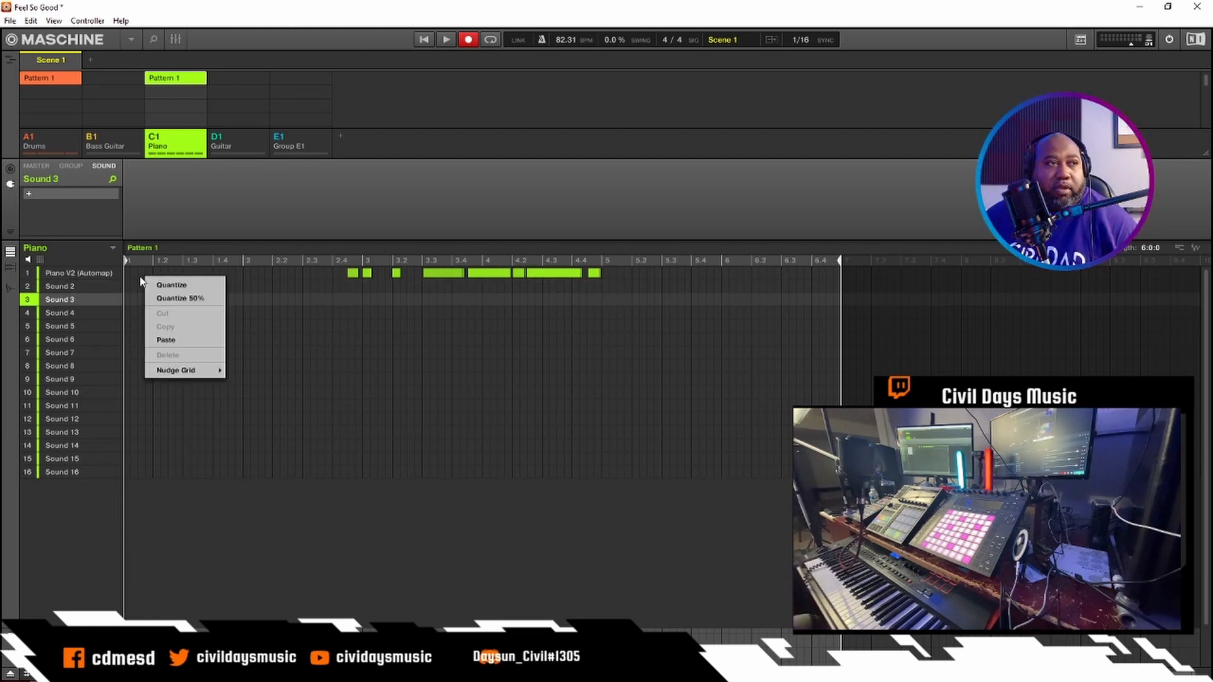
left_click(166, 340)
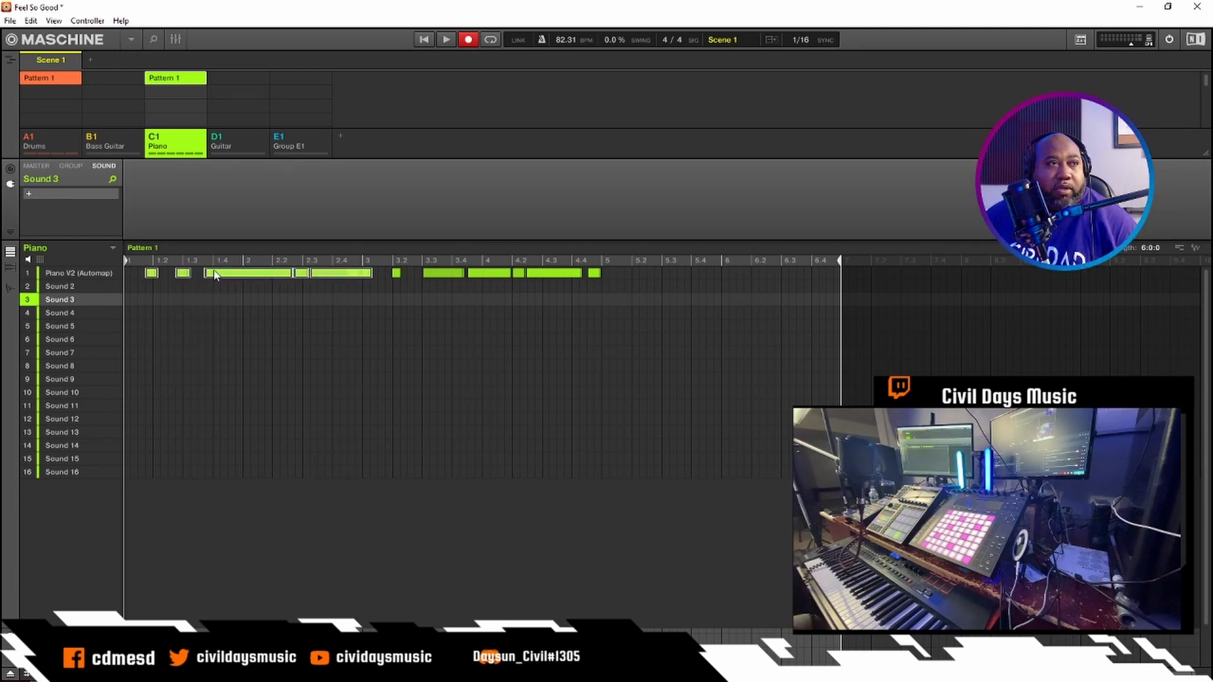
left_click_drag(220, 274, 192, 281)
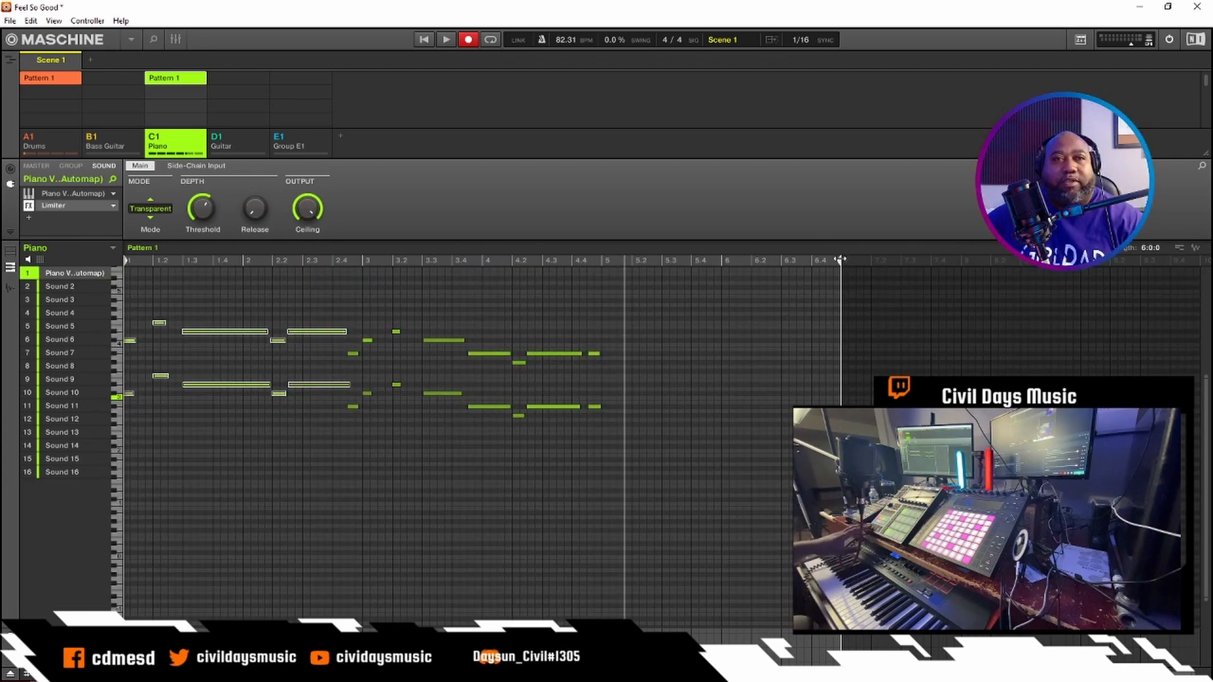
mouse_move(840, 259)
left_mouse_down()
mouse_move(728, 260)
mouse_move(793, 256)
left_mouse_up()
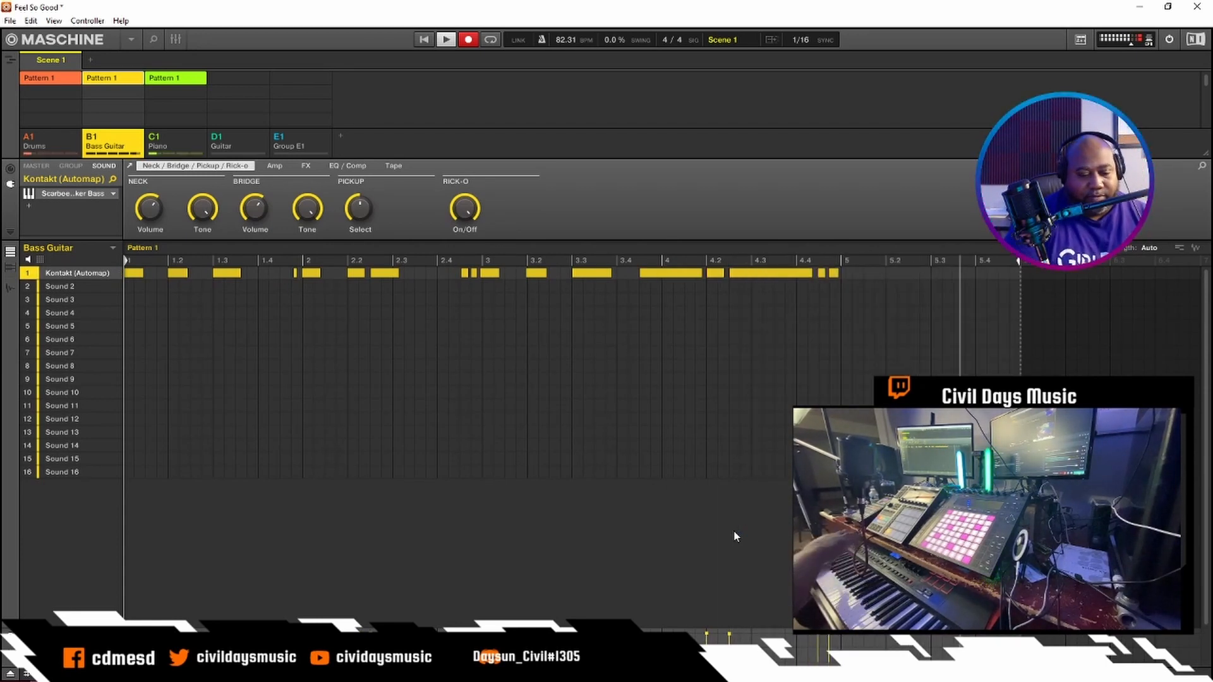
- Undo the first Bass Guitar take and record a new bass line in Pattern 1
key("r")
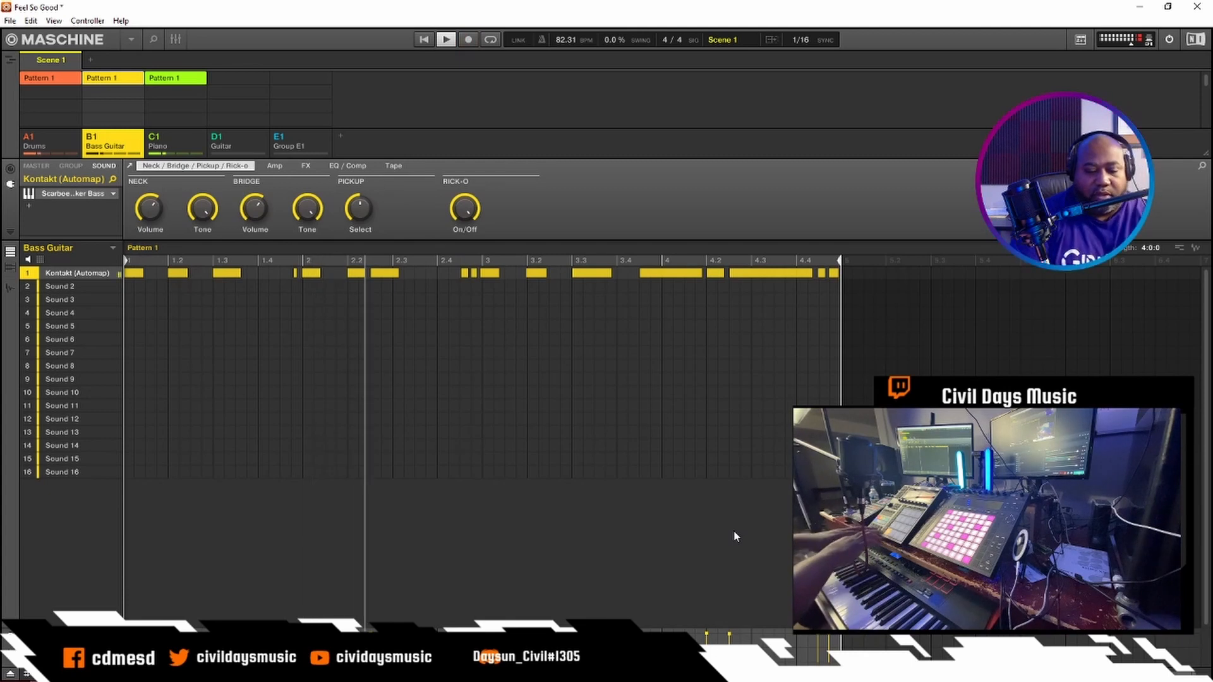
key("ctrl+z")
key("ctrl+space")
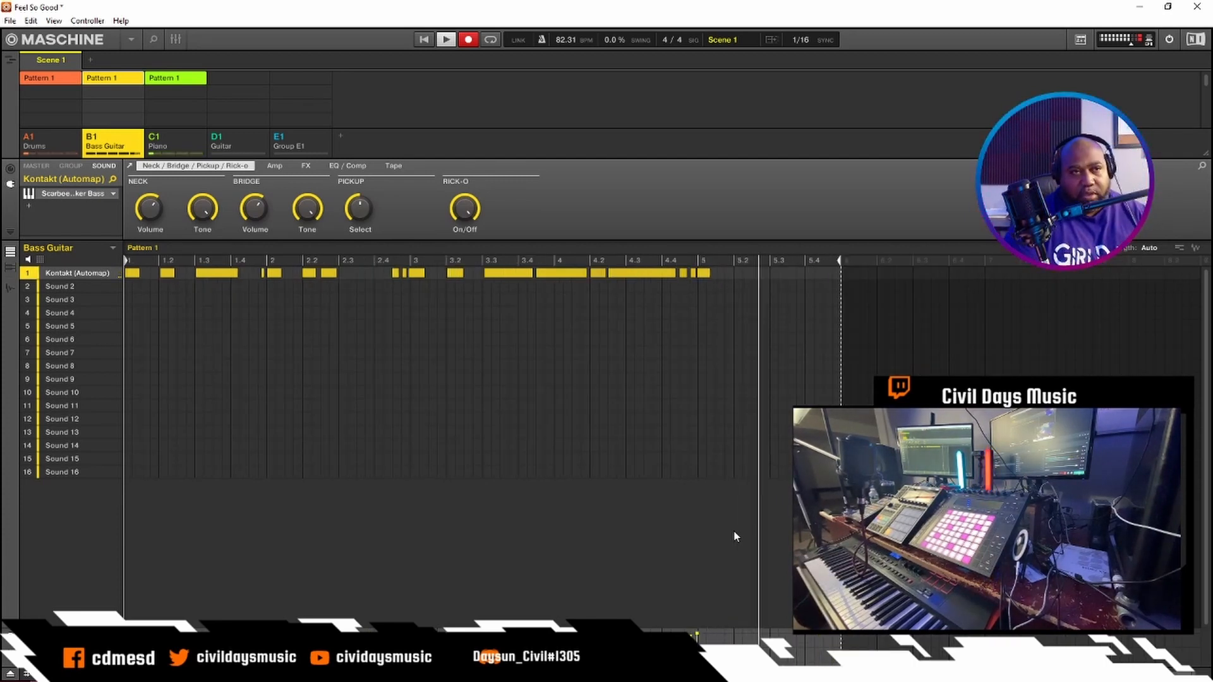
key("space")
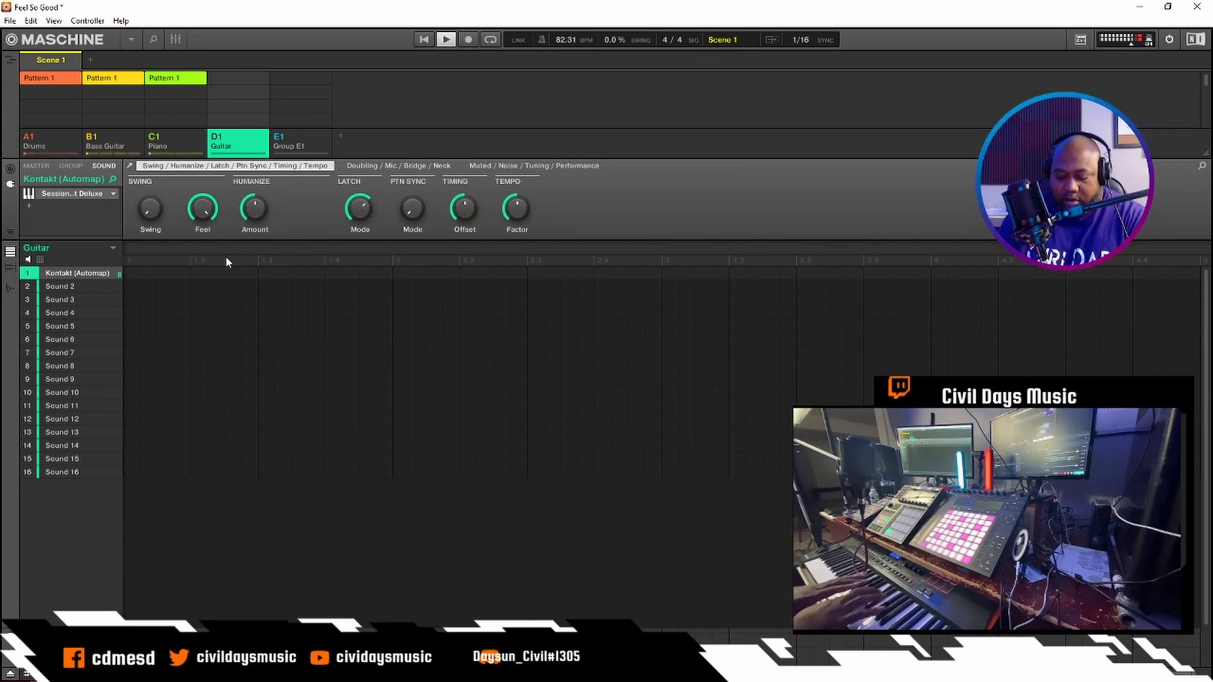
- Record a guitar part on the Guitar group's first sound and move its overhanging end notes to the start of the pattern
key("space")
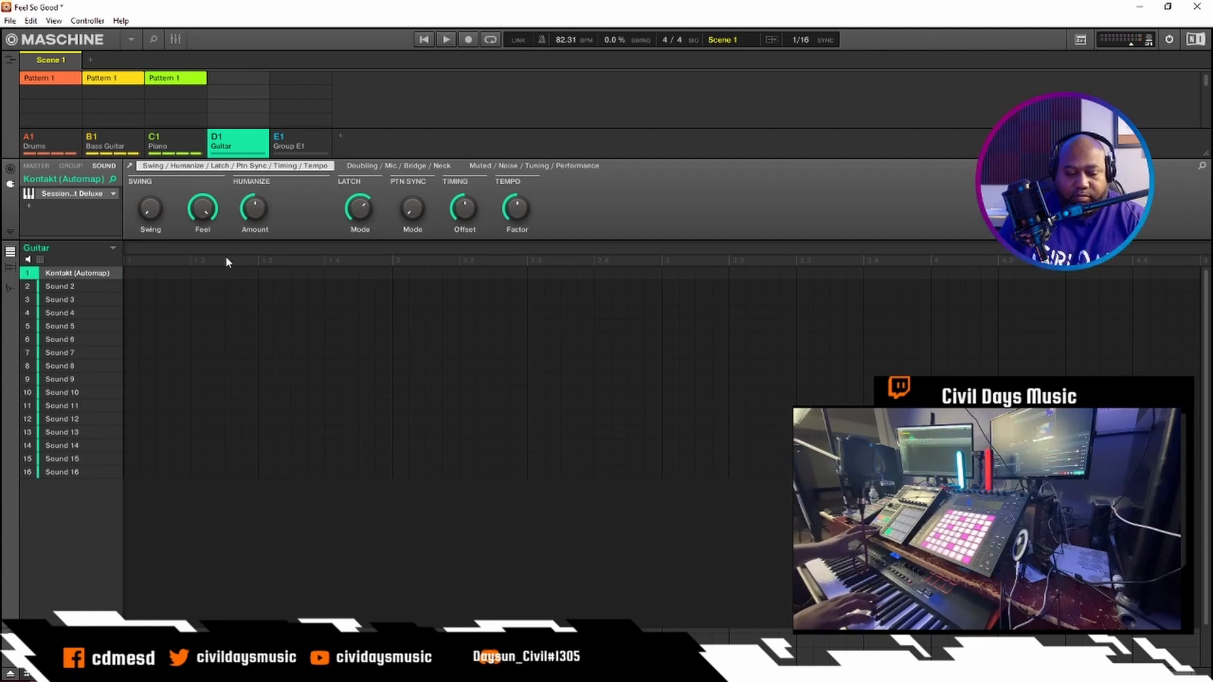
key("r")
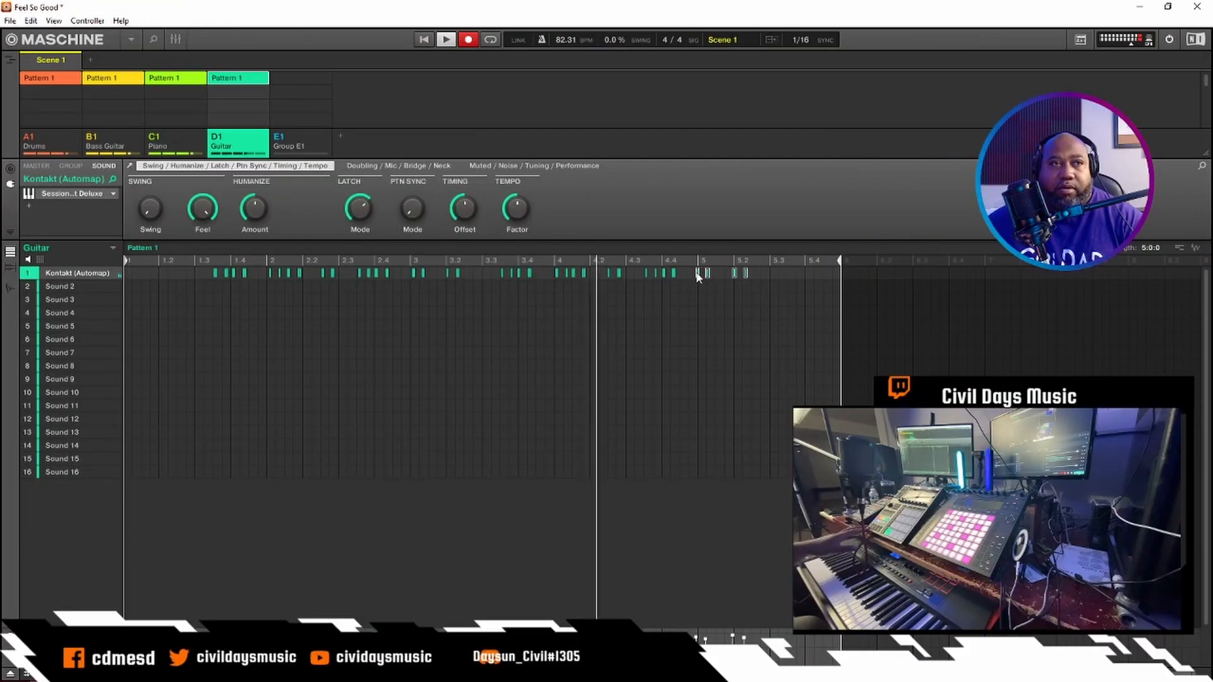
left_click_drag(697, 276, 117, 273)
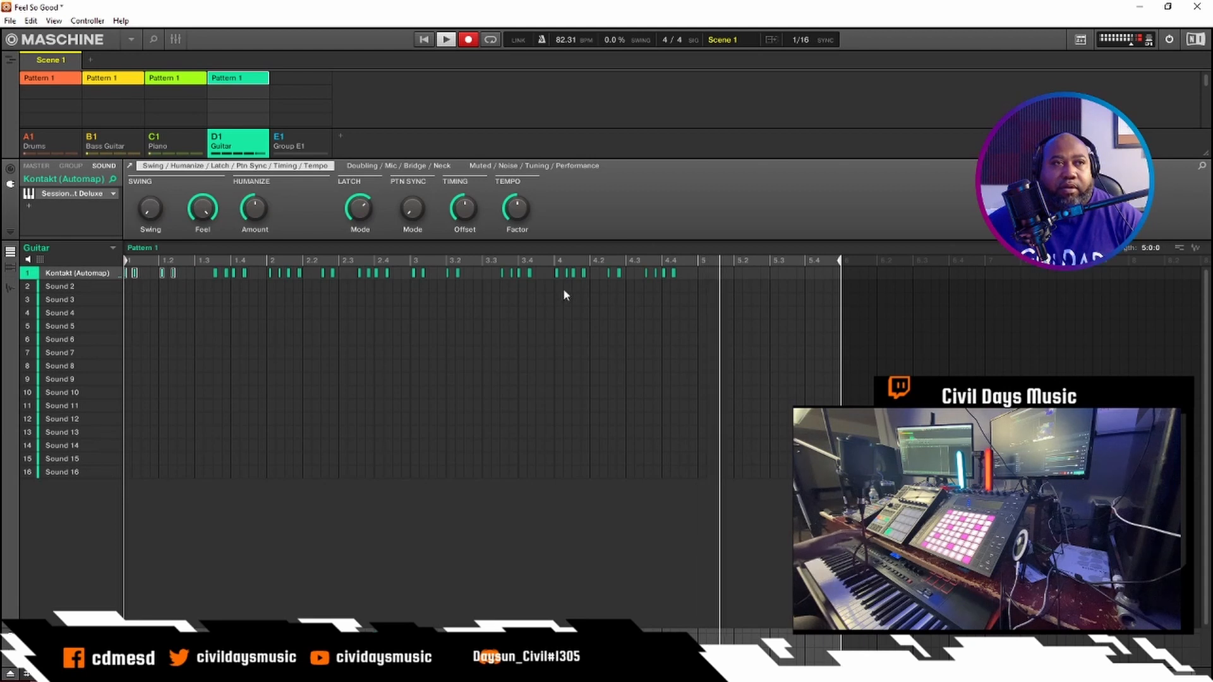
- Shorten the Guitar pattern to 4 bars, shift its opening notes slightly later and stop recording
left_click_drag(840, 259, 700, 259)
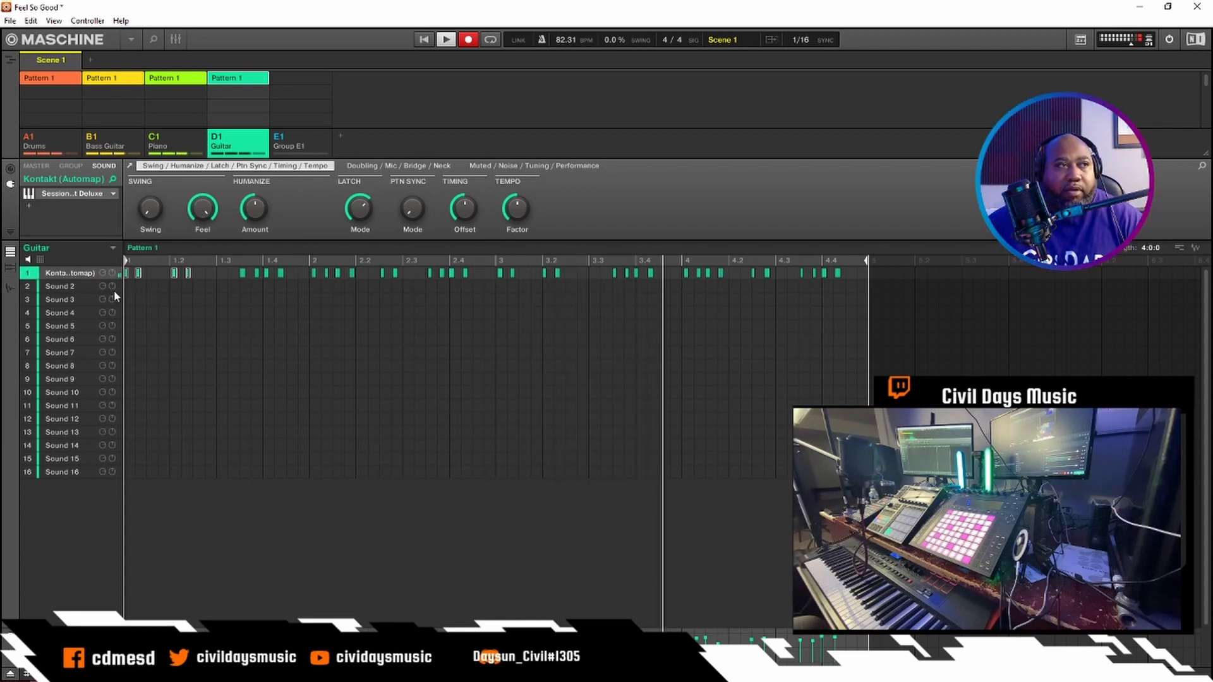
left_click_drag(127, 273, 147, 276)
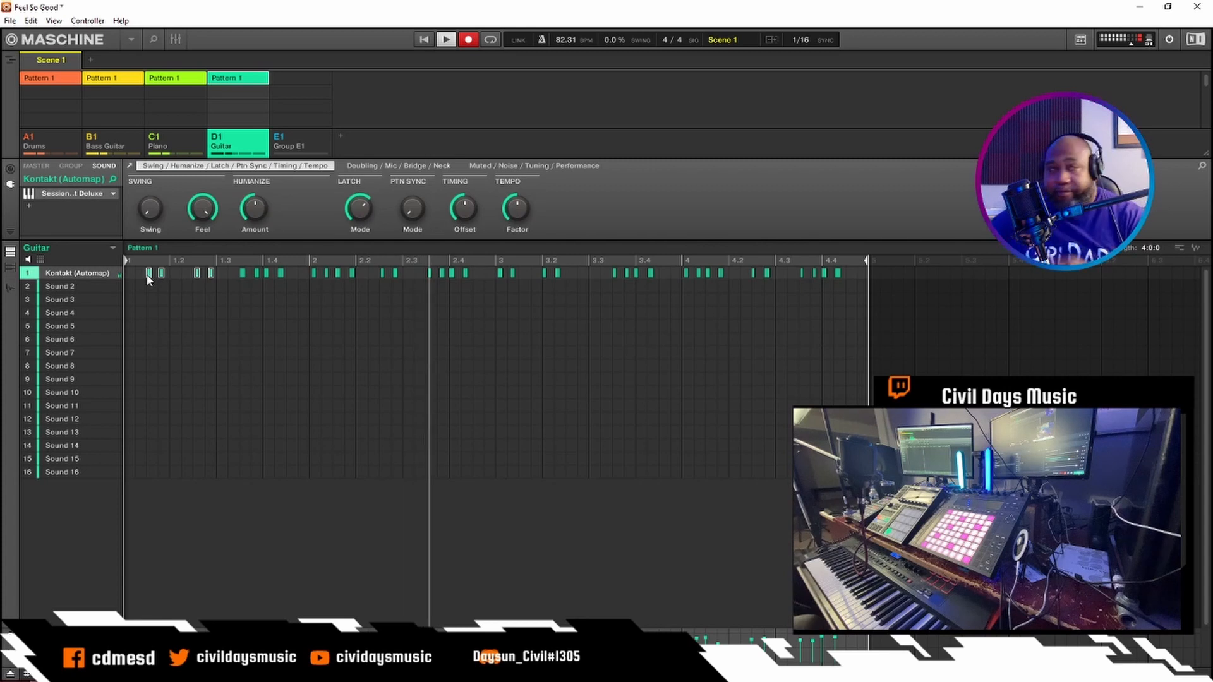
left_click(468, 39)
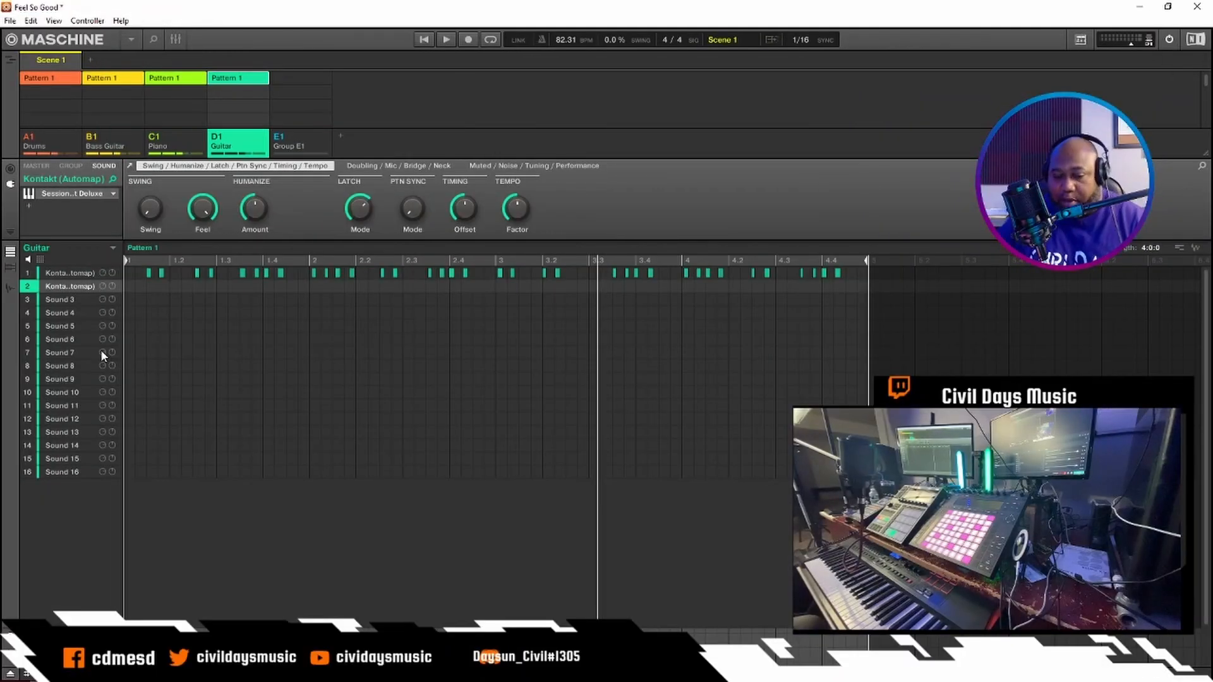
- Record a second guitar part on the Guitar group's second sound, replacing its notes from 3.3 onward with a new take
key("ctrl+r")
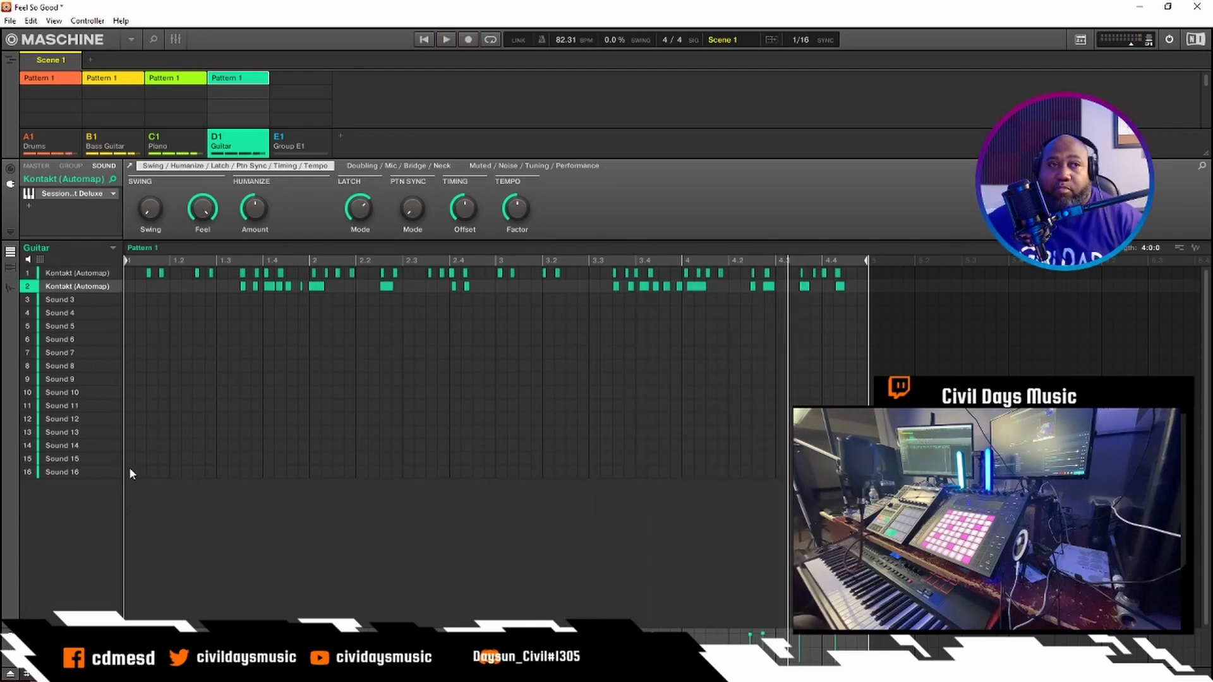
left_click_drag(861, 303, 831, 281)
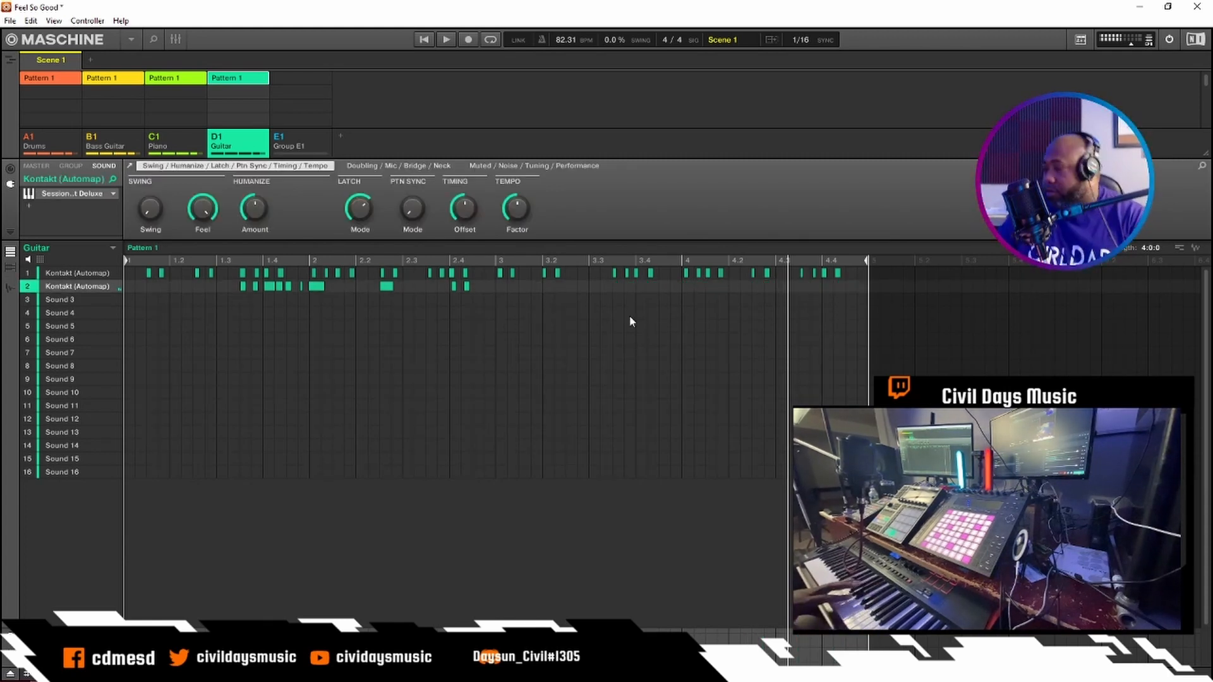
key("ctrl+r")
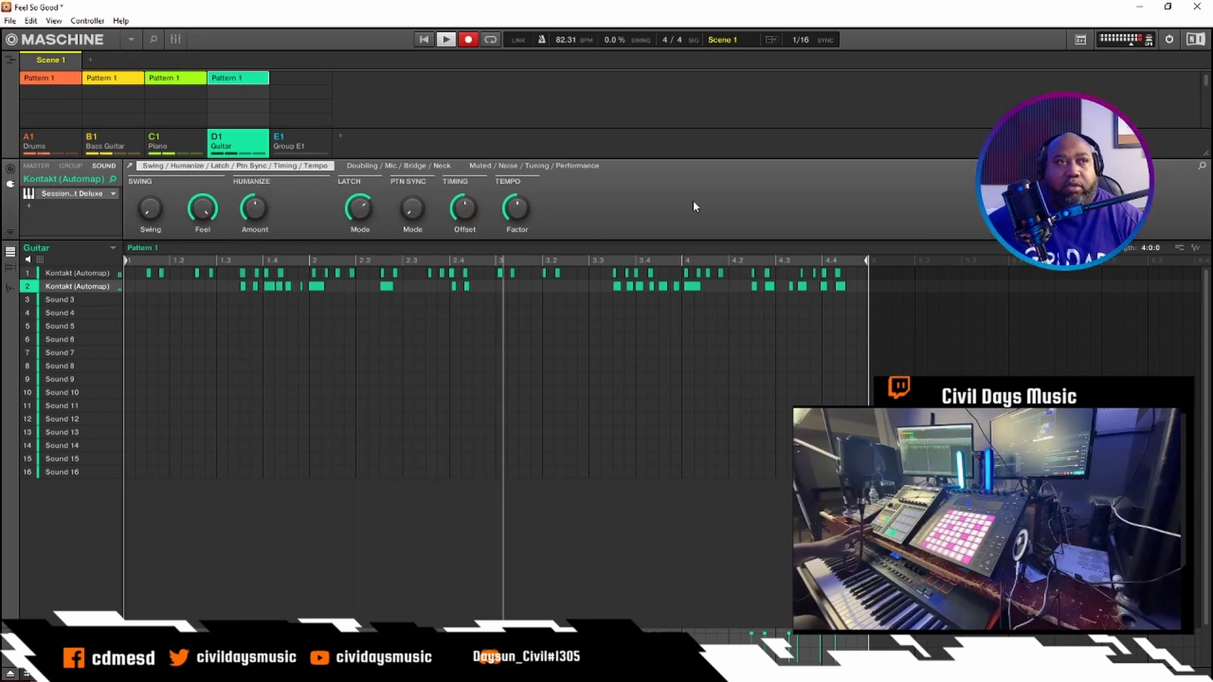
left_click(467, 40)
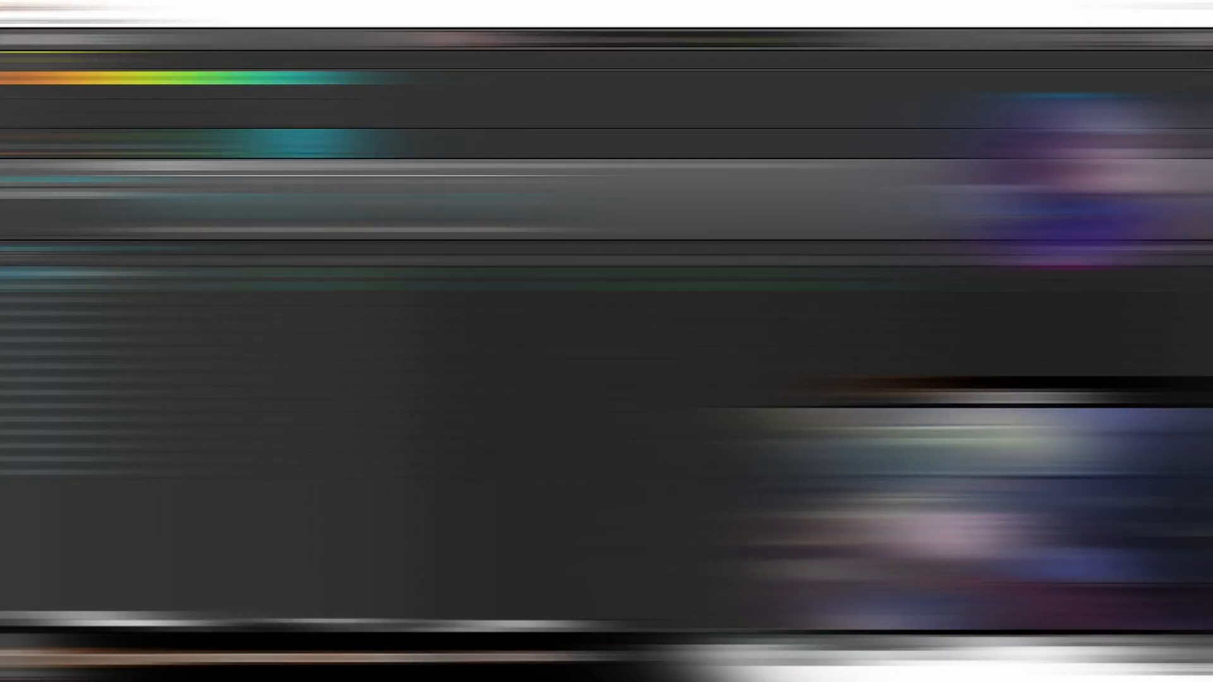
- Record a Prophet V3 synth part on the first sound of Group E1
left_click(313, 142)
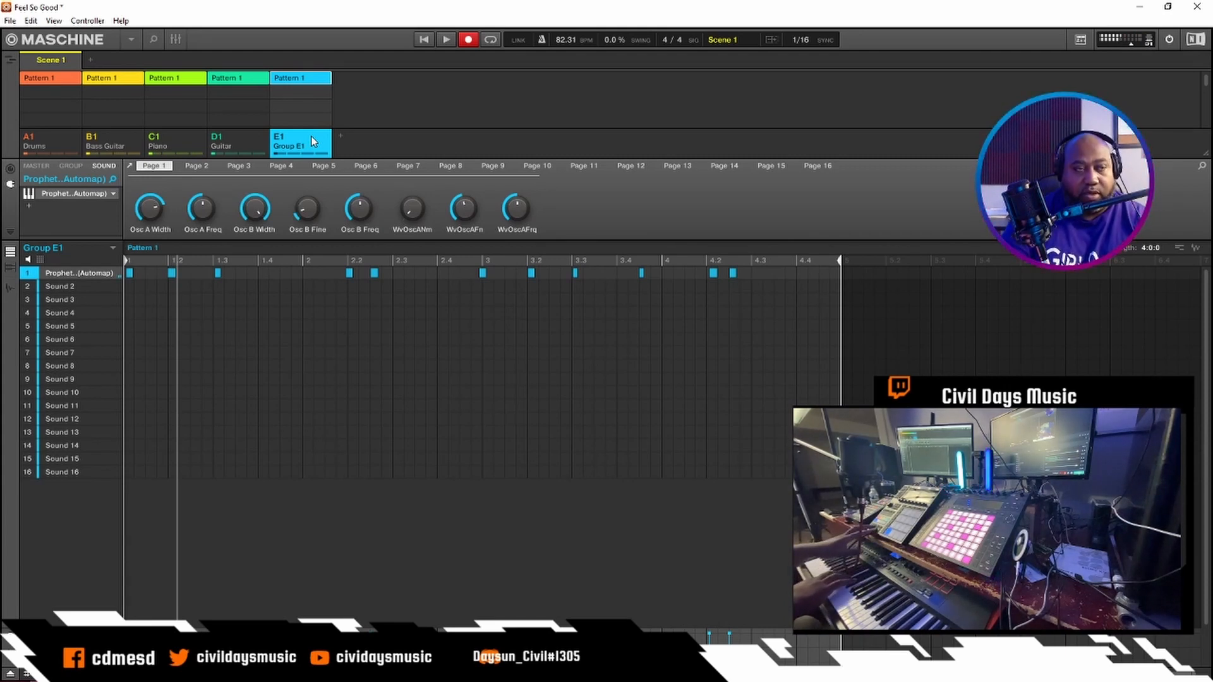
key("space")
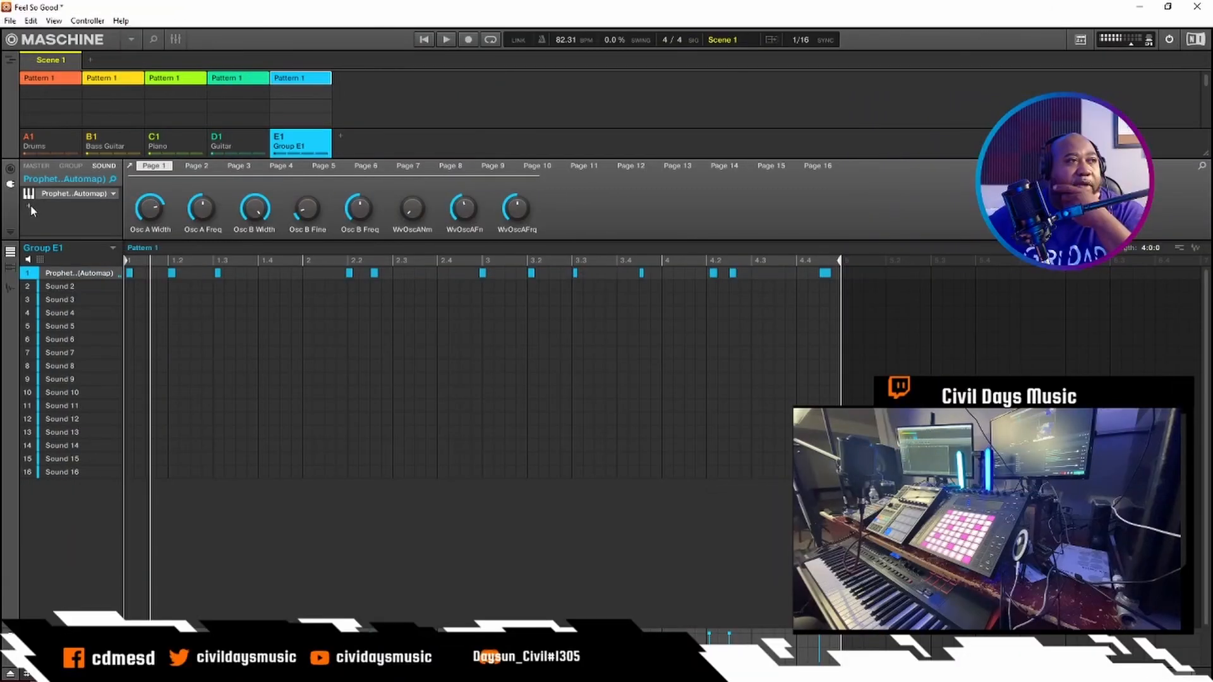
- Add the Native Instruments Raum (Automap) reverb to the Prophet sound in Group E1 and start playback
right_click(30, 205)
mouse_move(50, 452)
mouse_move(61, 258)
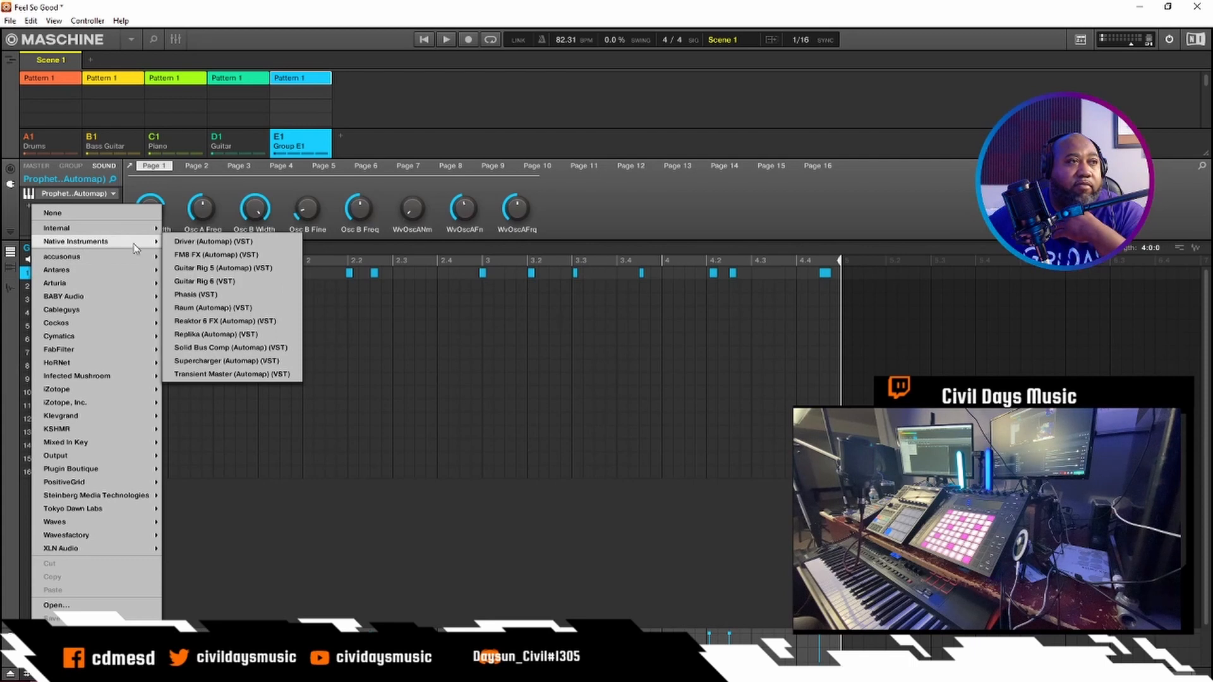
left_click(227, 307)
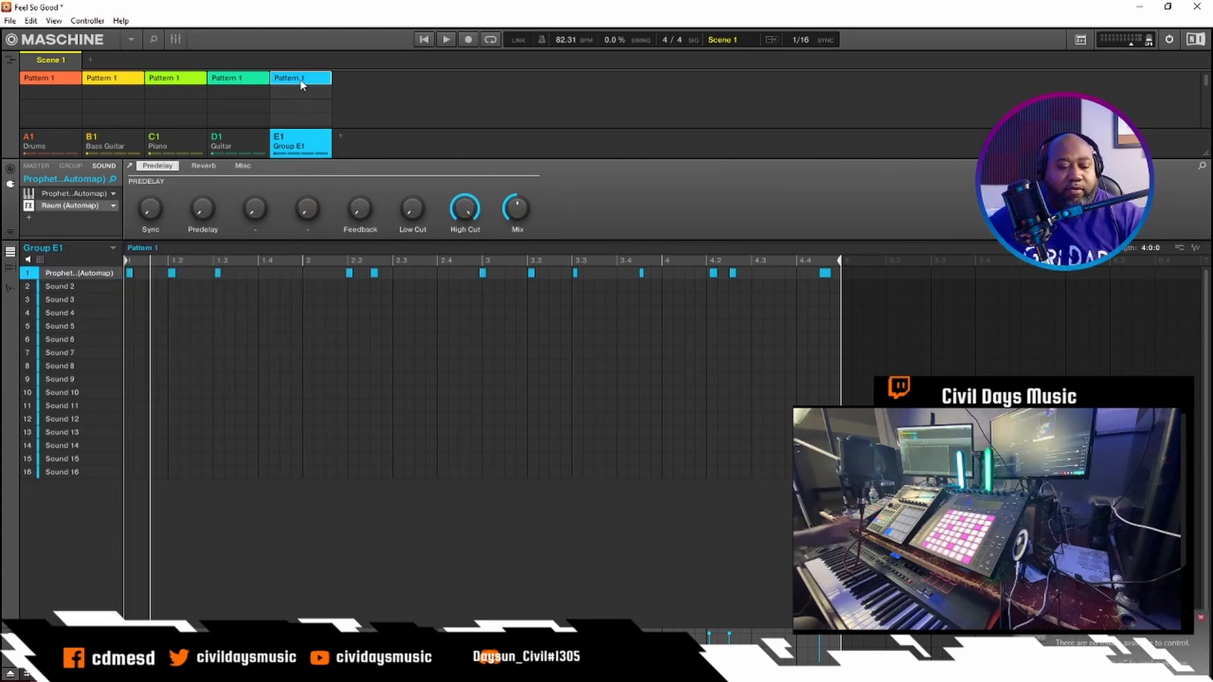
key("space")
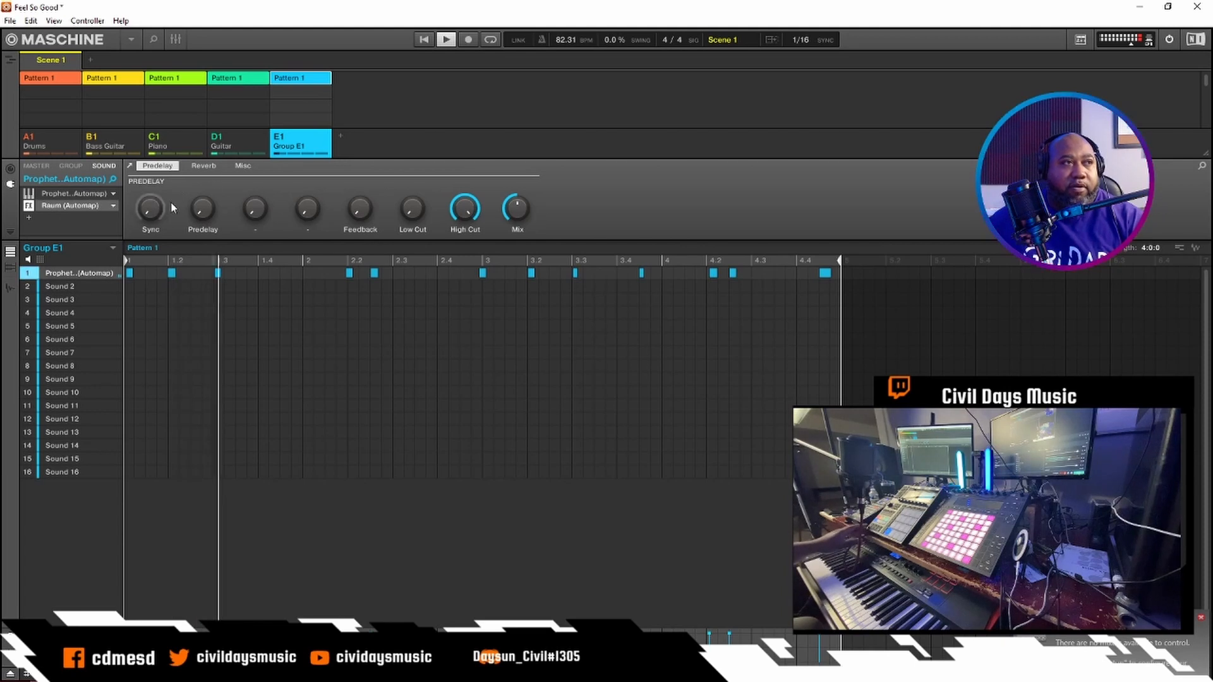
- Show the mixer and lower the Prophet sound's volume slightly
left_click(176, 39)
left_click(176, 39)
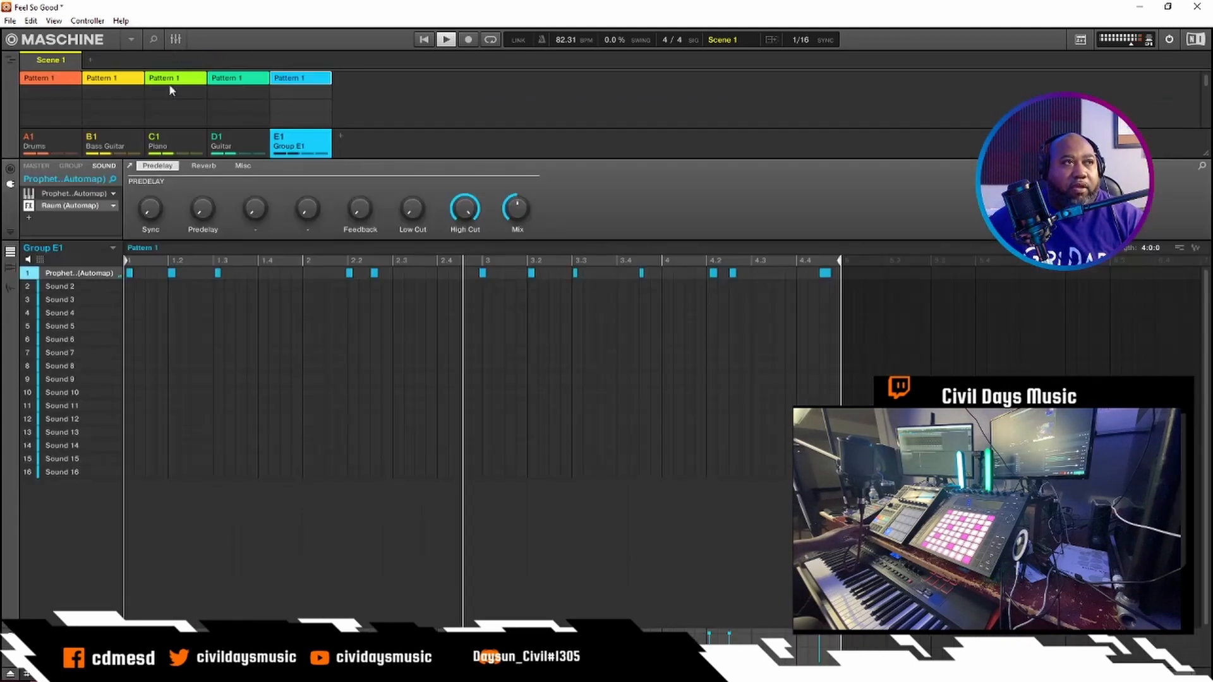
left_click(174, 41)
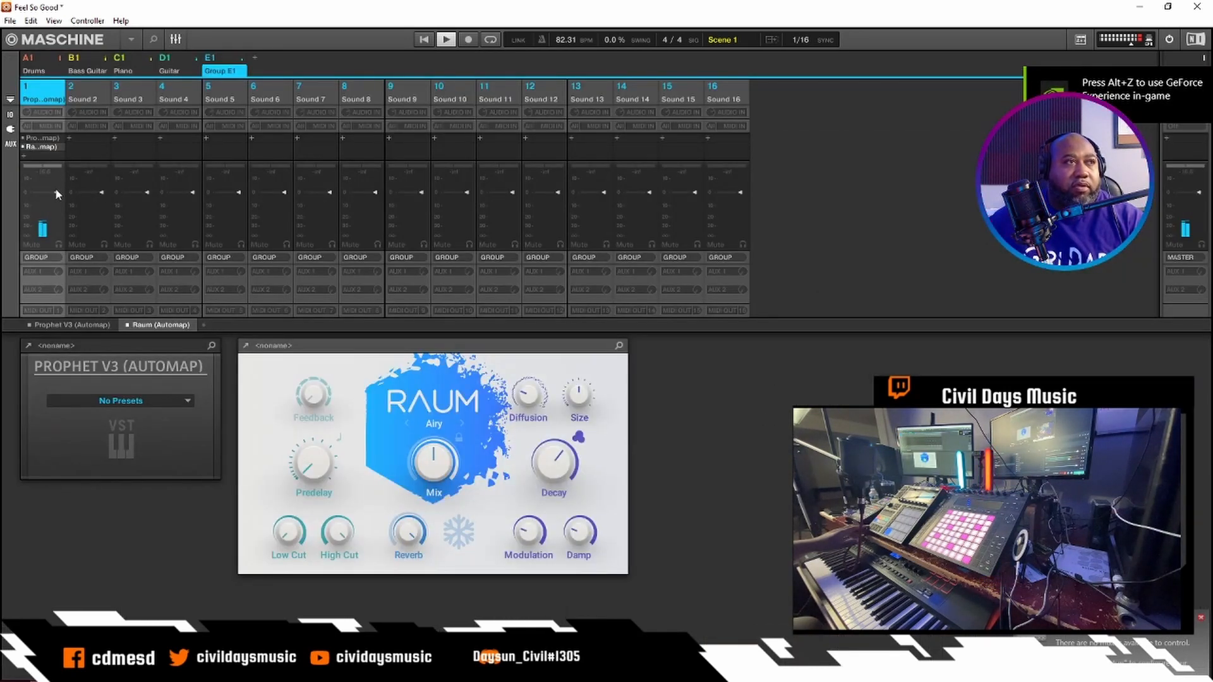
left_click_drag(54, 189, 55, 198)
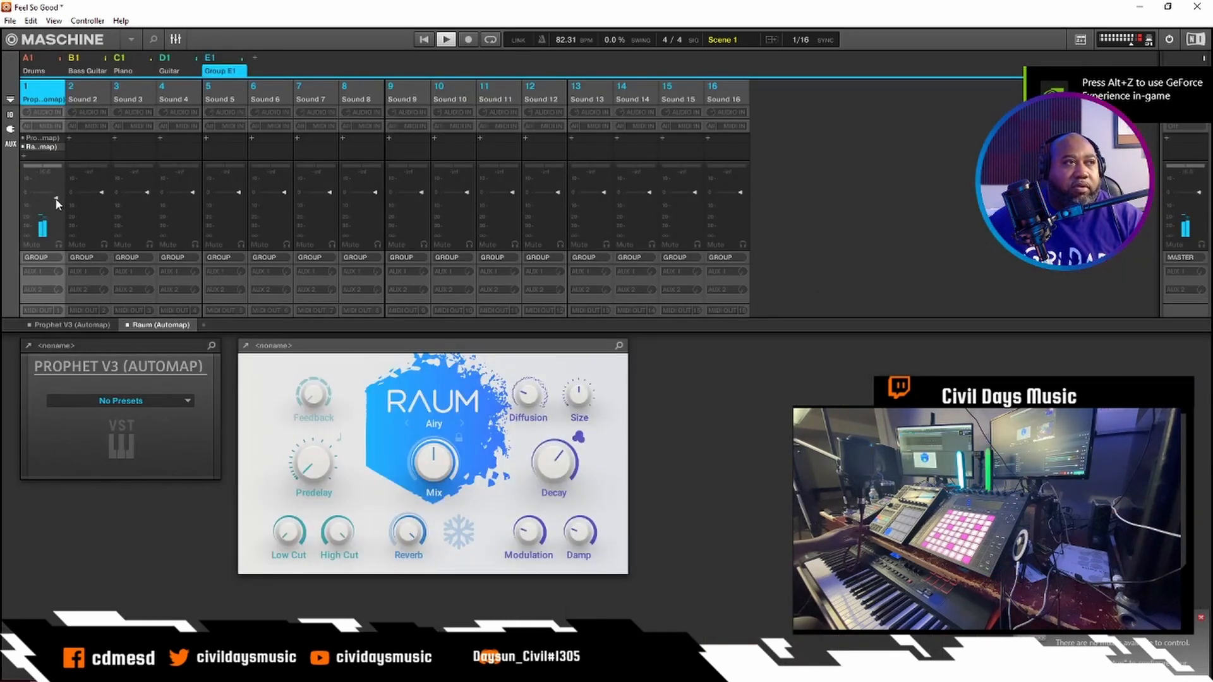
- Add the internal Limiter after Raum on the Prophet sound and stop playback
left_click(26, 156)
mouse_move(49, 222)
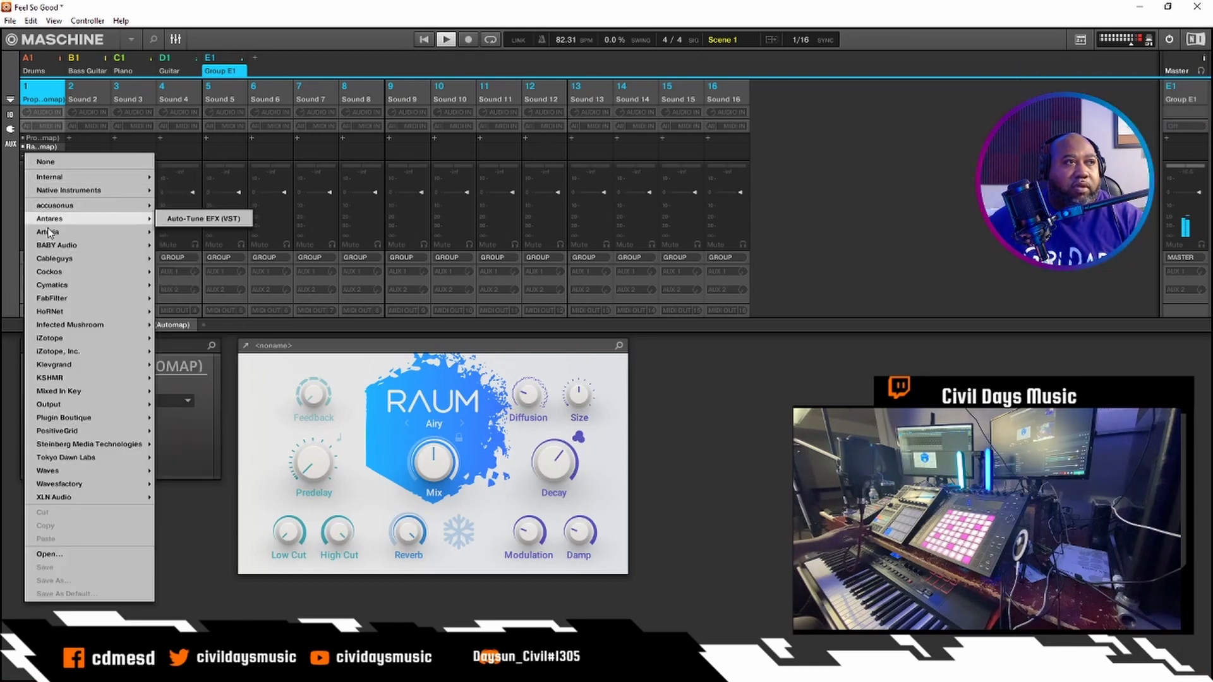
mouse_move(53, 177)
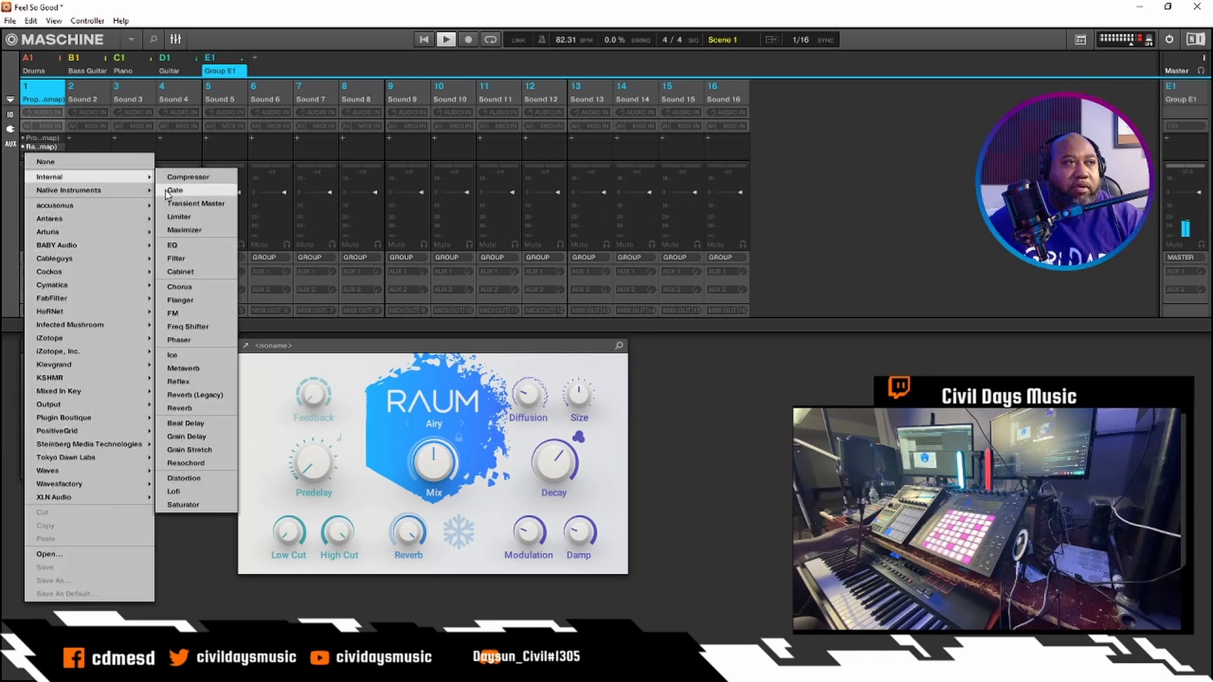
left_click(177, 217)
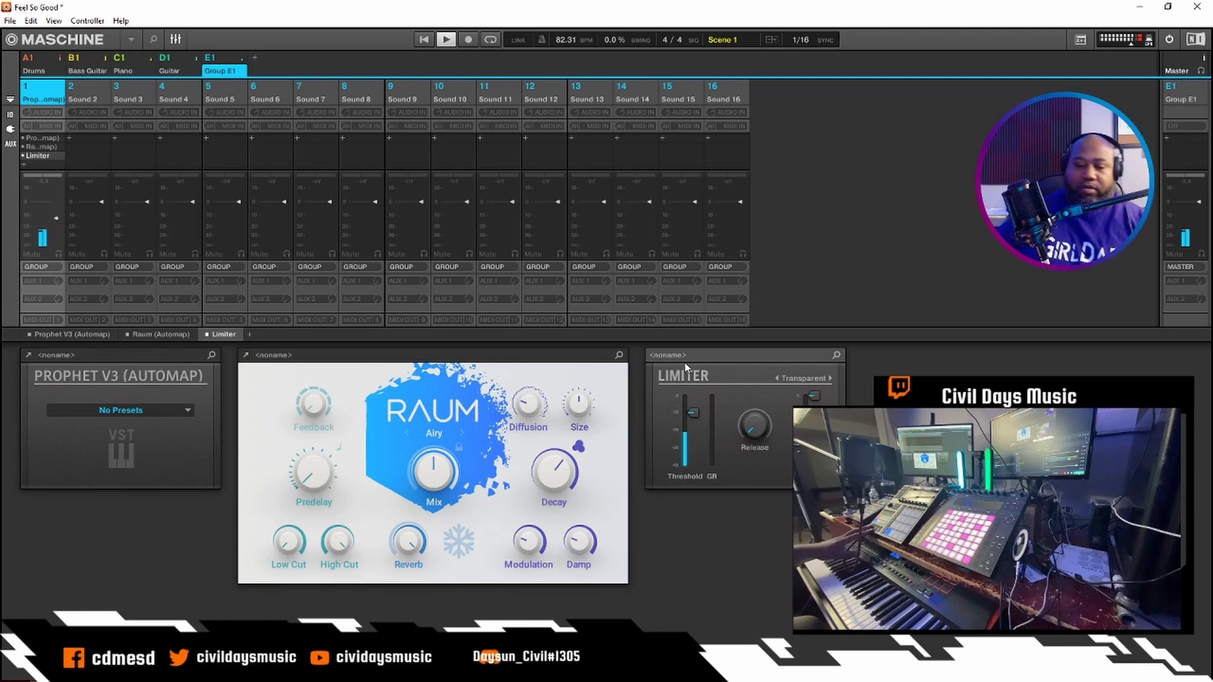
key("space")
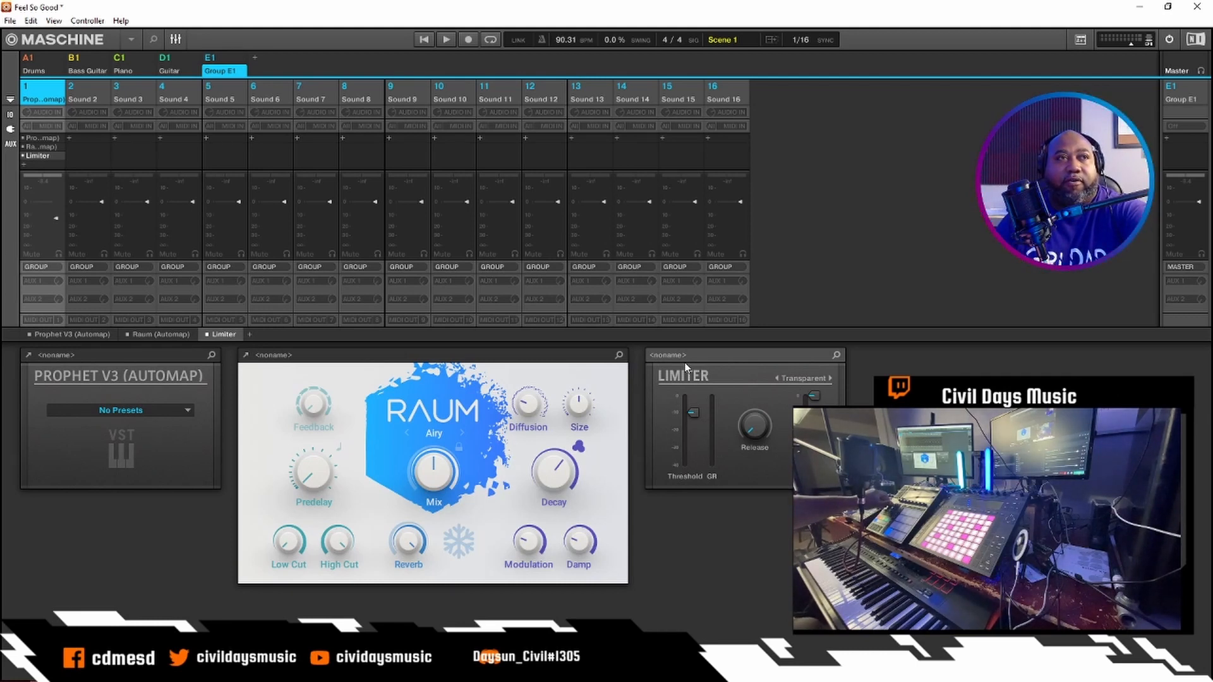
- Play back the beat to check how it sounds at the changed tempo
key("space")
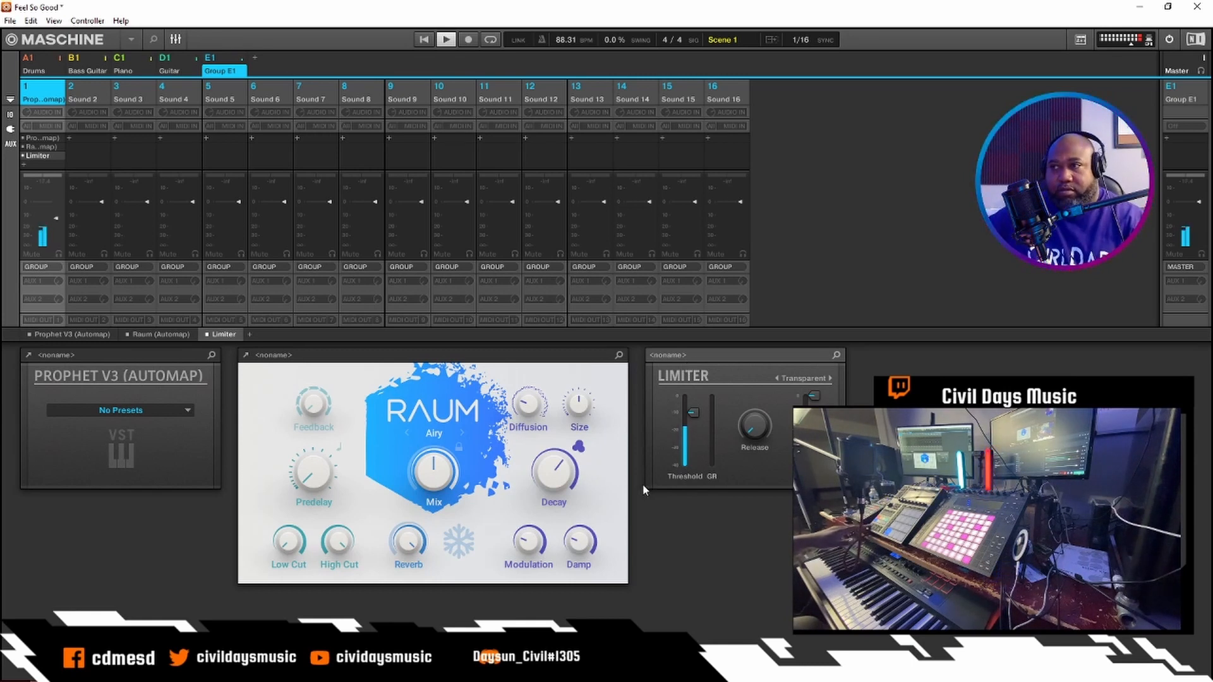
key("space")
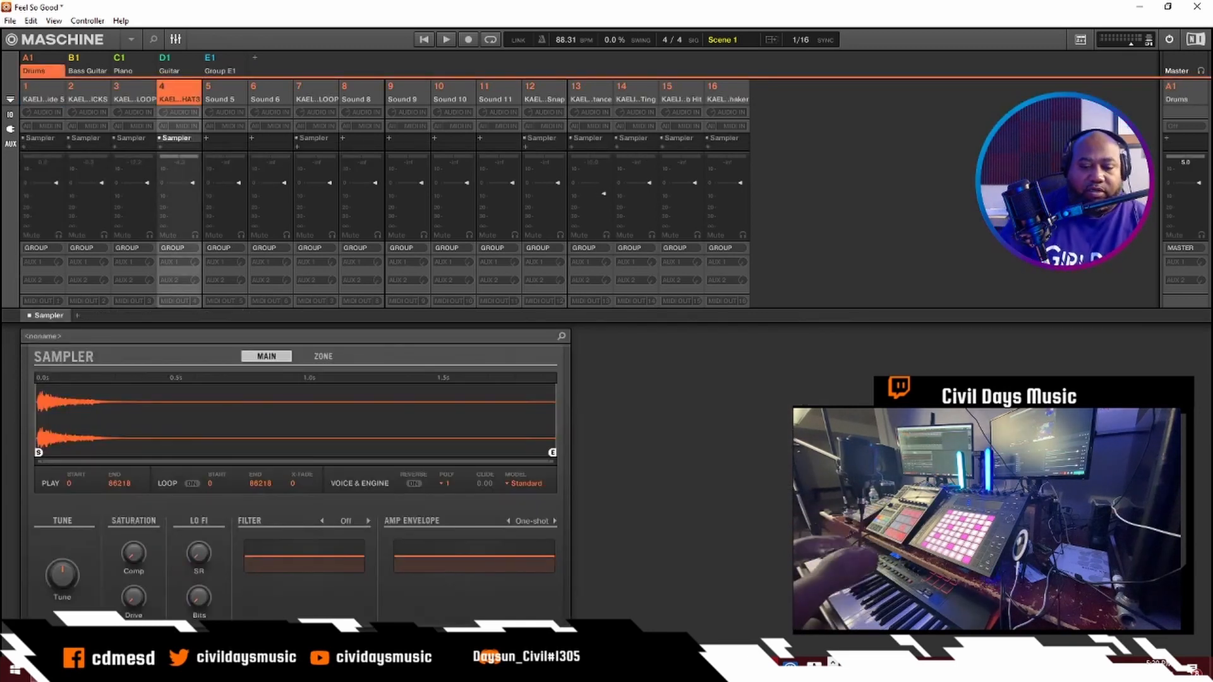
- Lower Group E1's volume slightly while the beat plays, and add a new empty group after it
key("space")
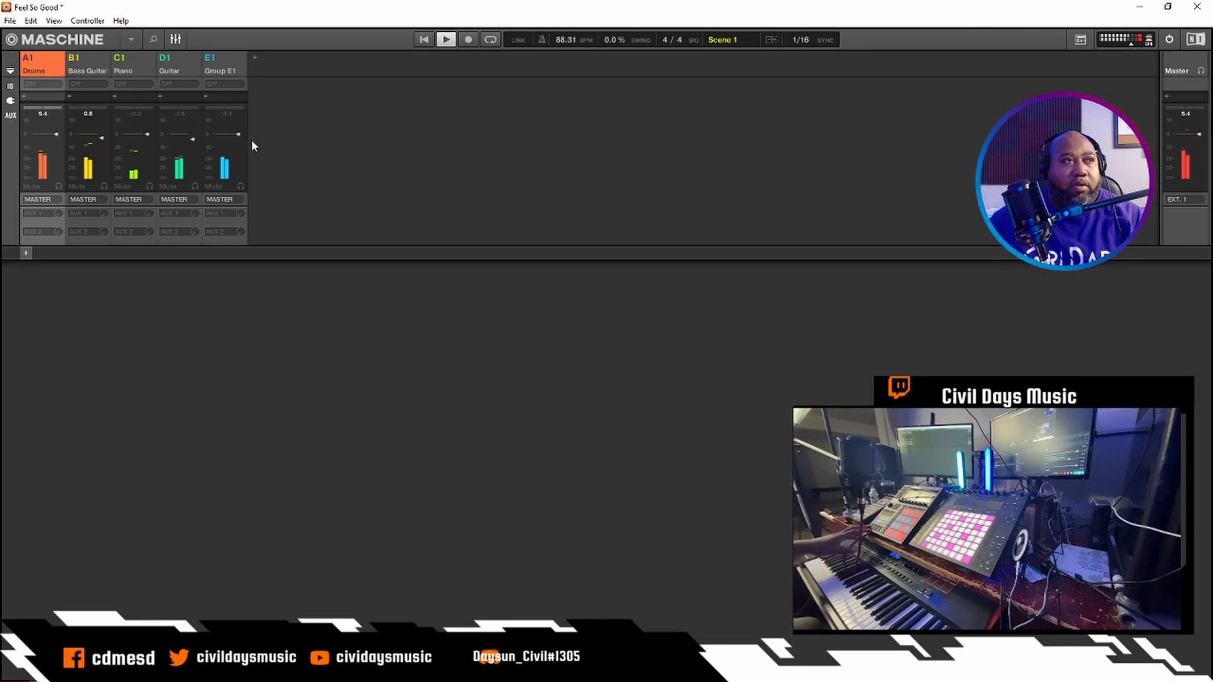
left_click_drag(237, 135, 237, 139)
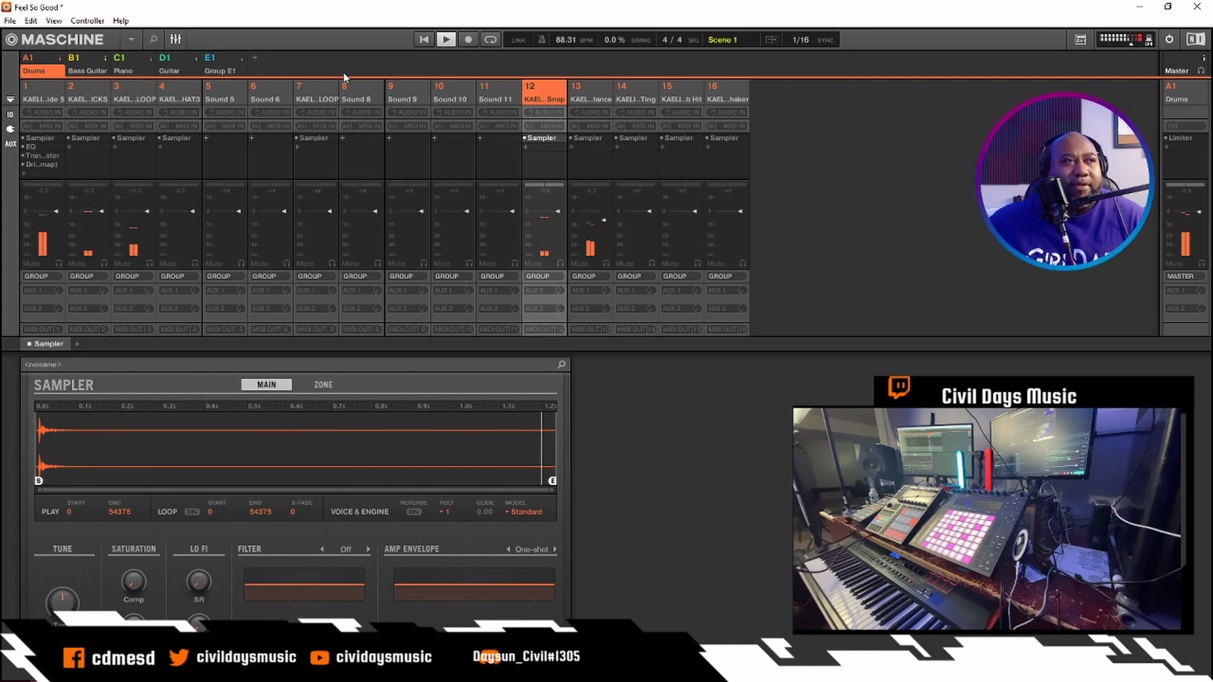
left_click(256, 54)
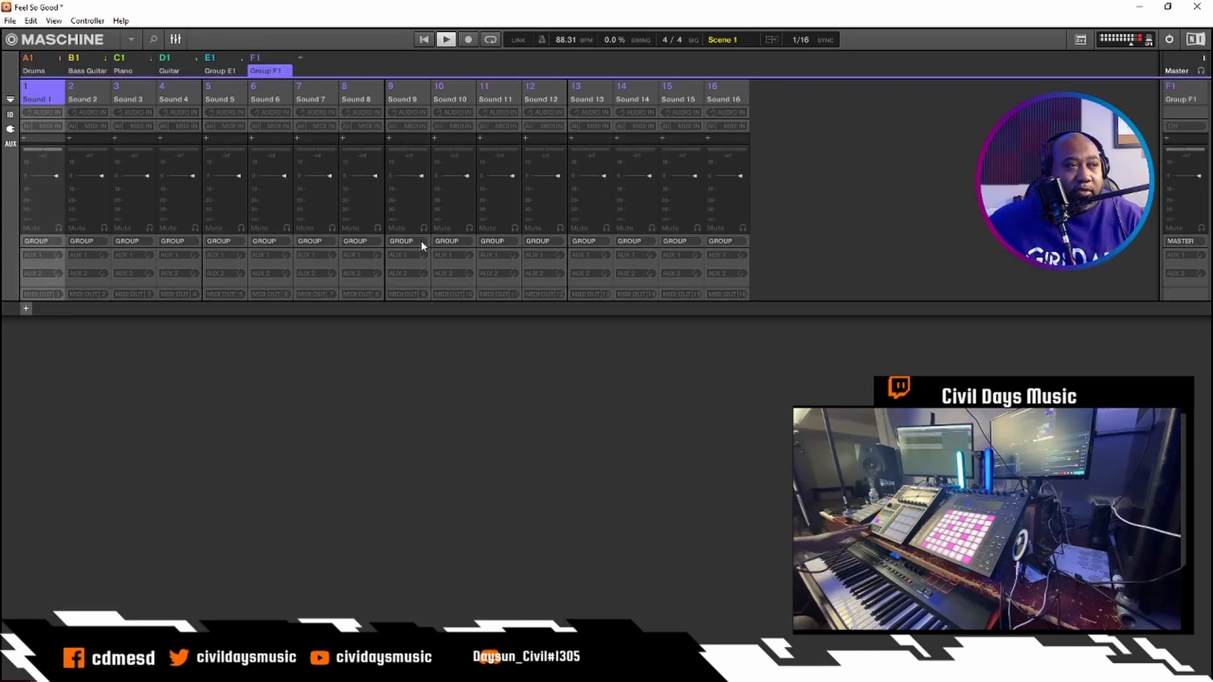
key("space")
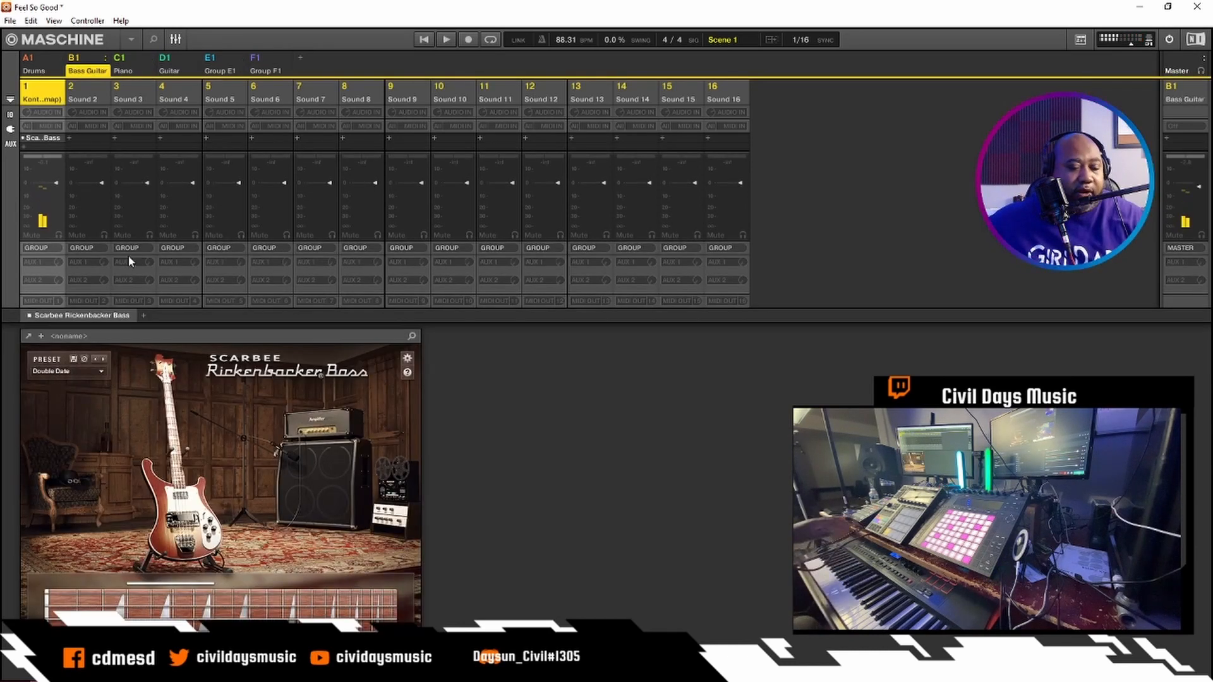
- Add the Native Instruments Guitar Rig 5 (Automap) effect to the second sound of the Guitar group
left_click(173, 40)
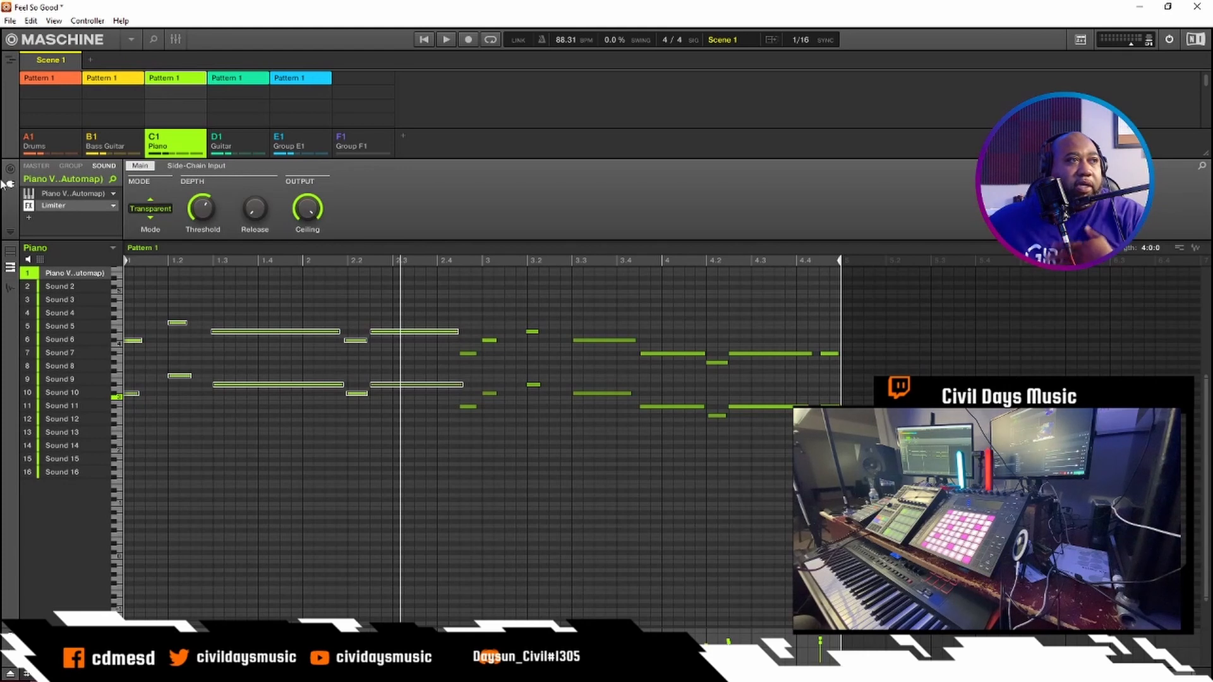
left_click(240, 143)
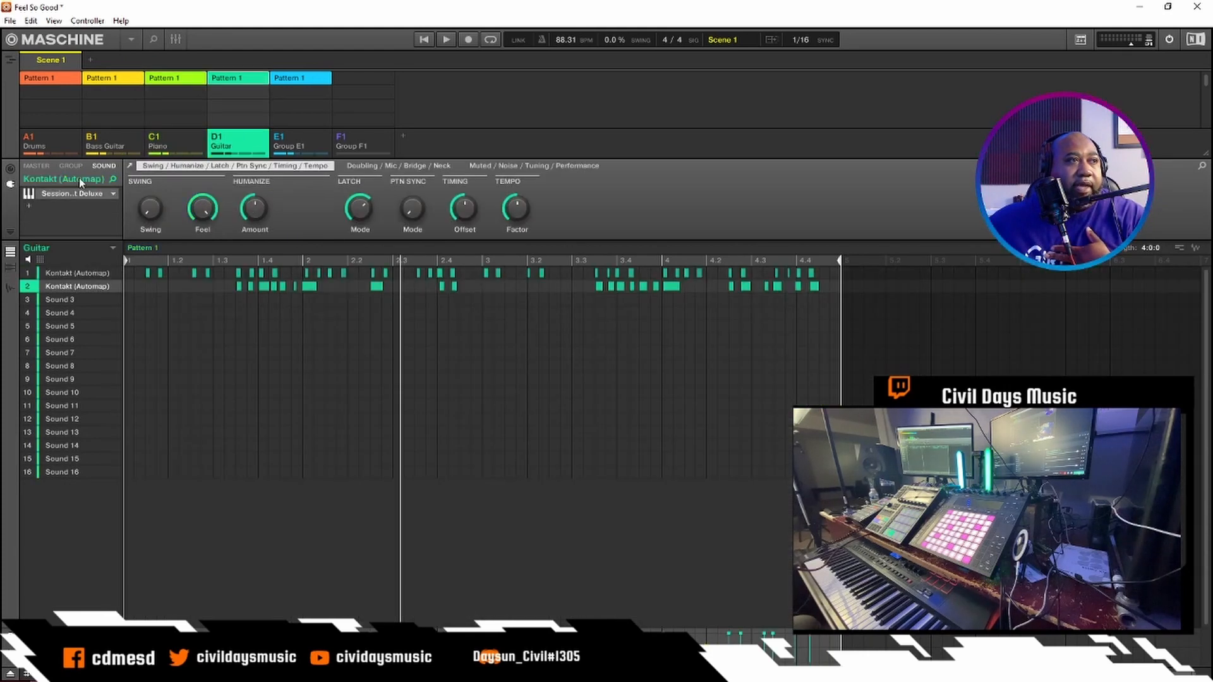
left_click(30, 206)
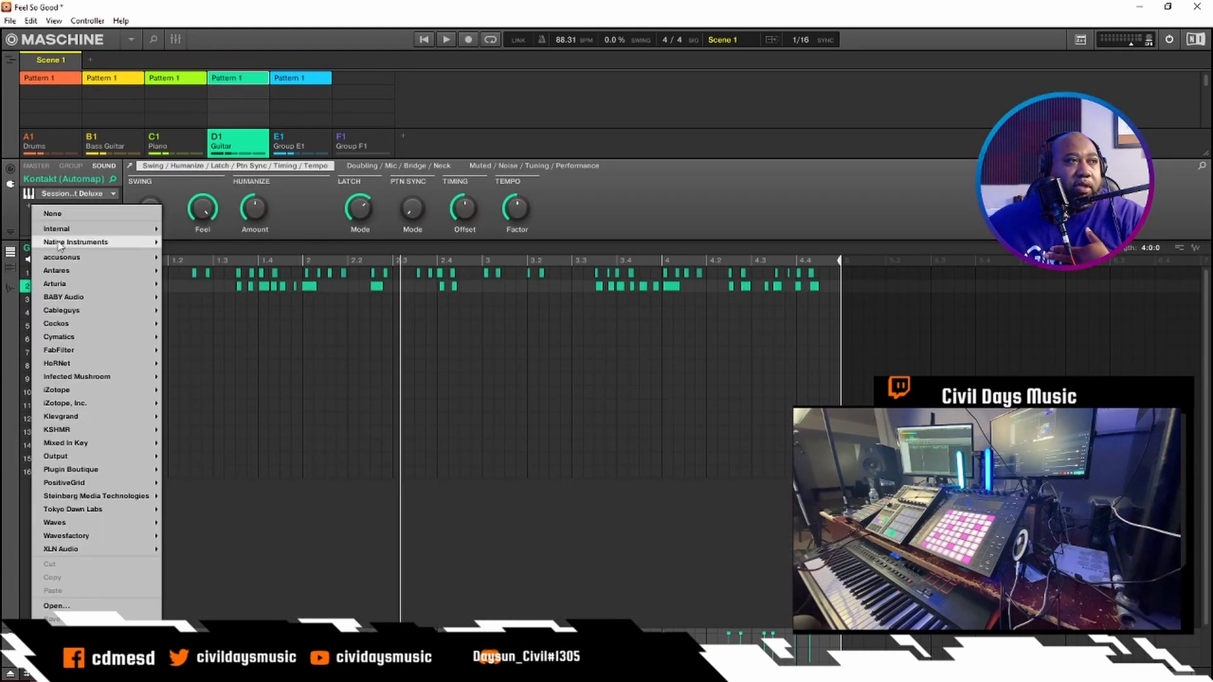
mouse_move(60, 245)
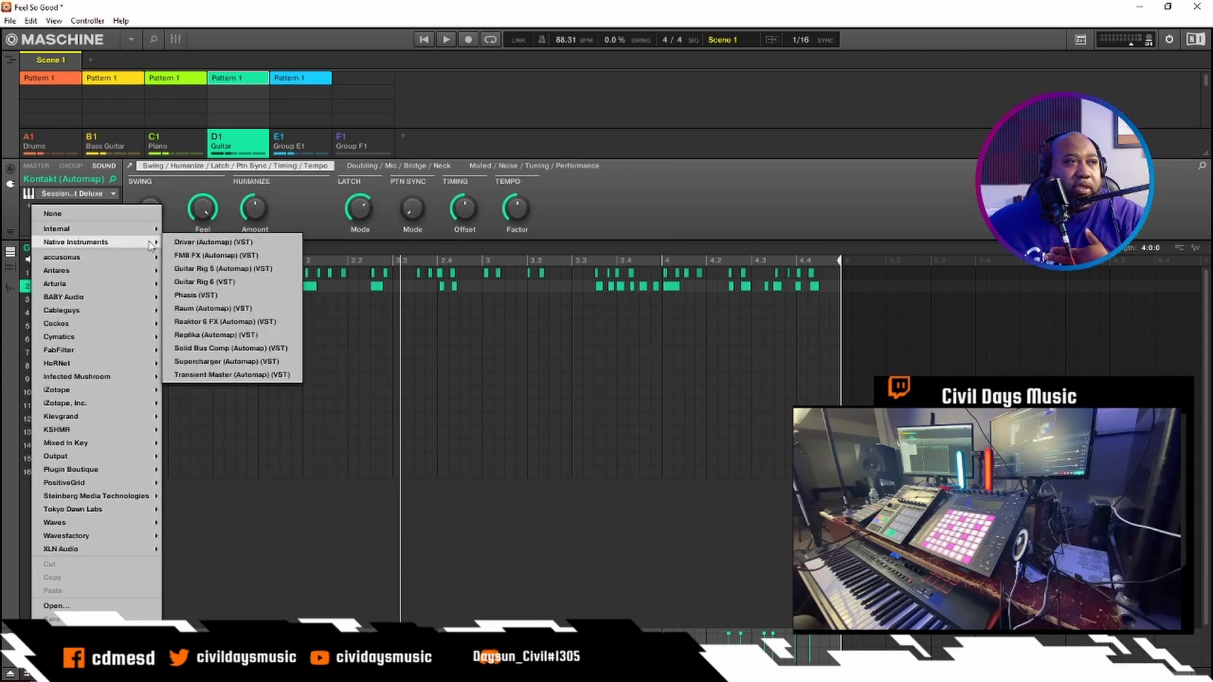
left_click(207, 269)
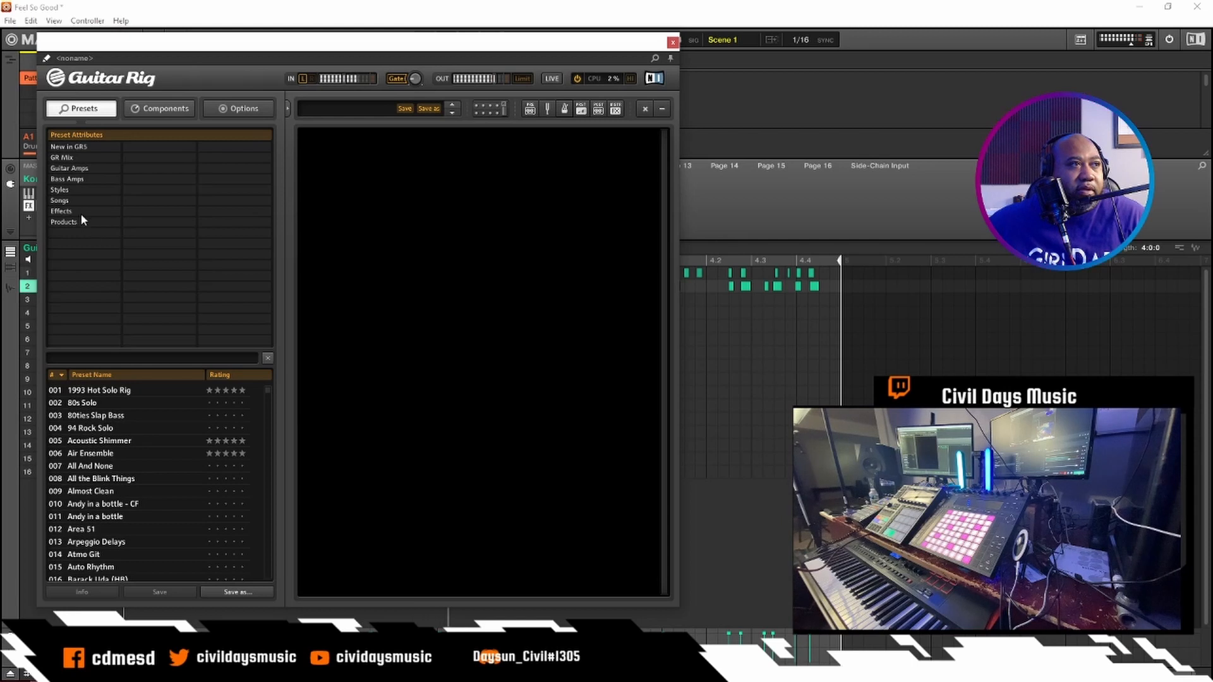
- Load the Jazzy Chorus preset from the Jazz Amp category of Guitar Amps for the second guitar sound
left_click(71, 168)
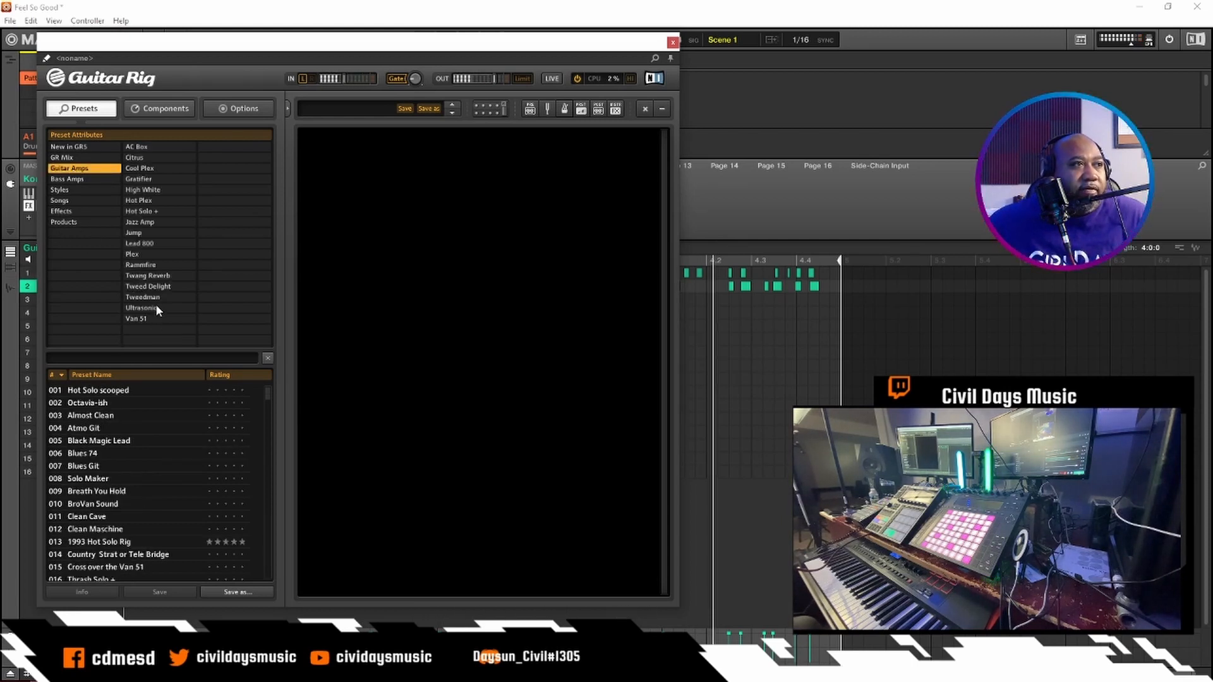
left_click(146, 221)
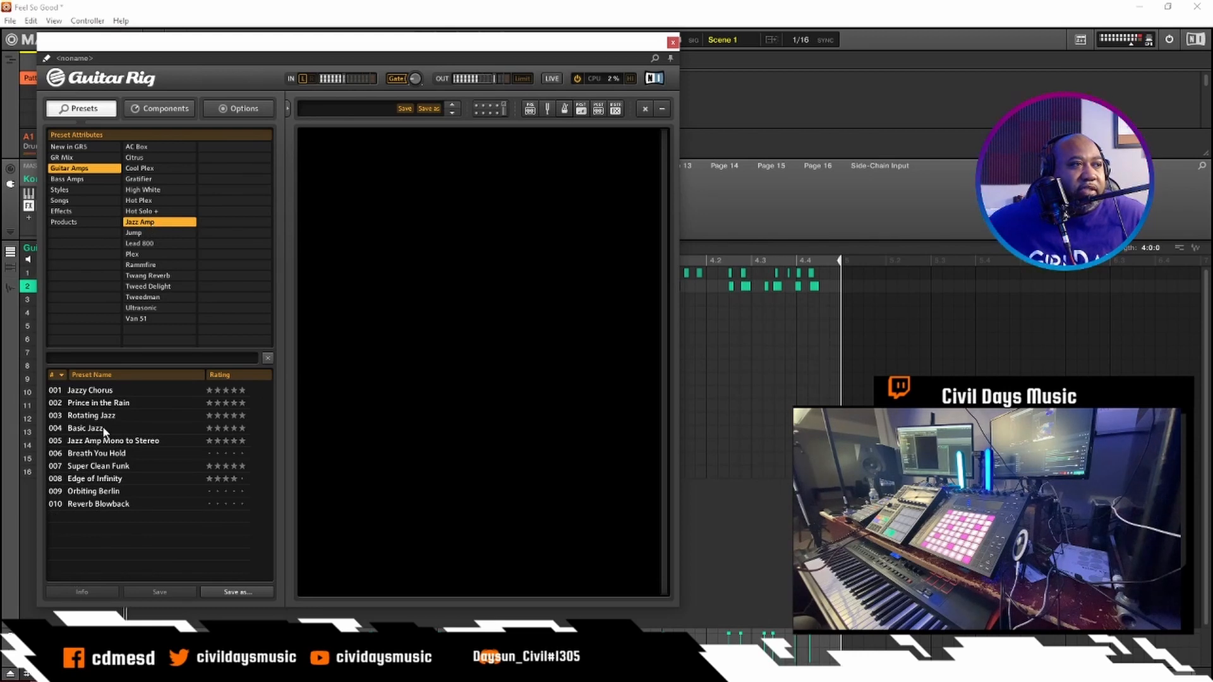
left_click(99, 392)
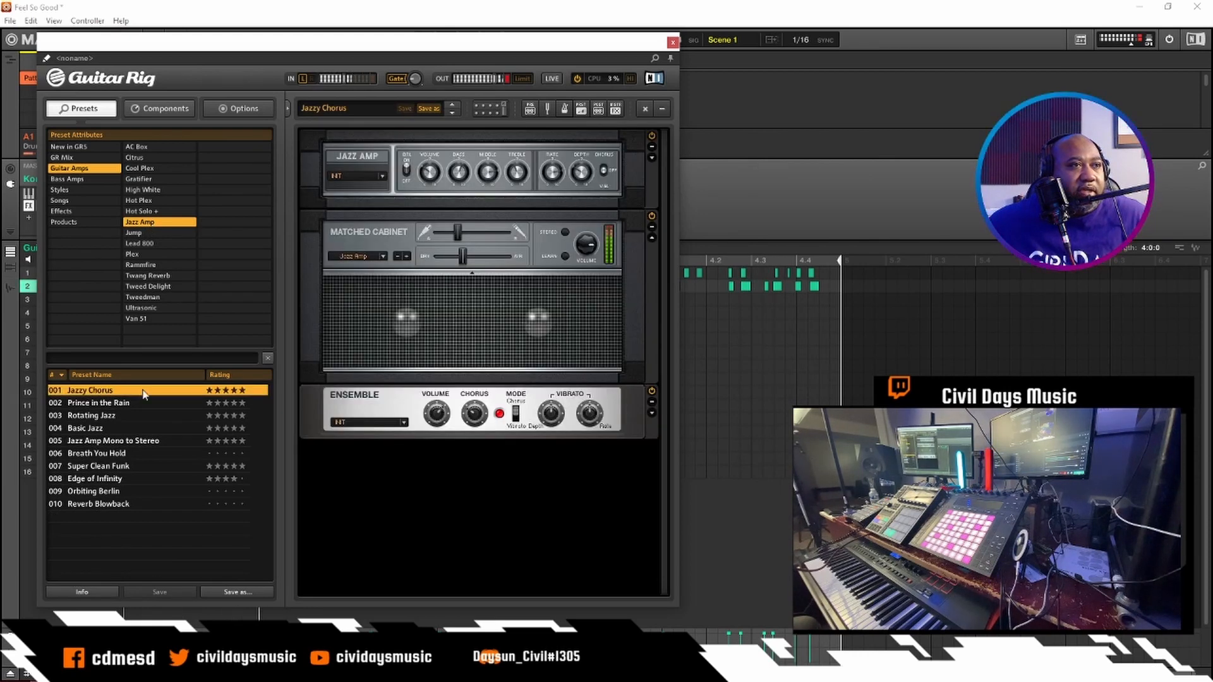
- Audition the other Jazz Amp presets from Prince in the Rain through Reverb Blowback and return to Jazzy Chorus
left_click(105, 405)
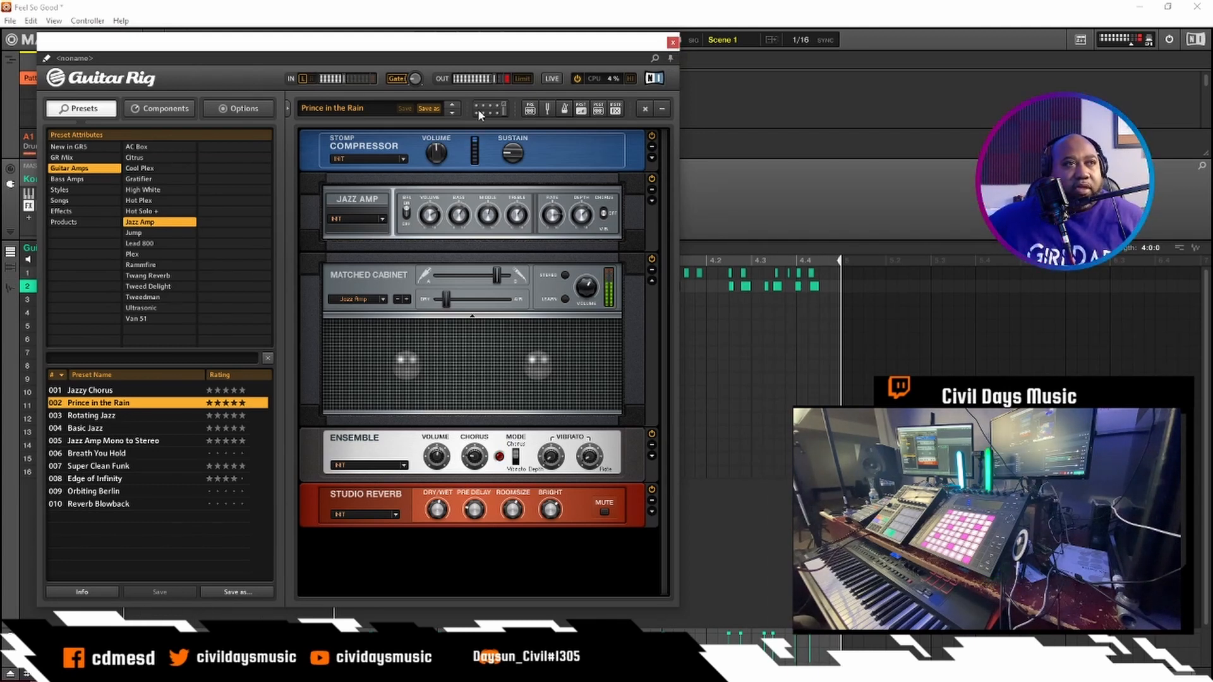
left_click(452, 114)
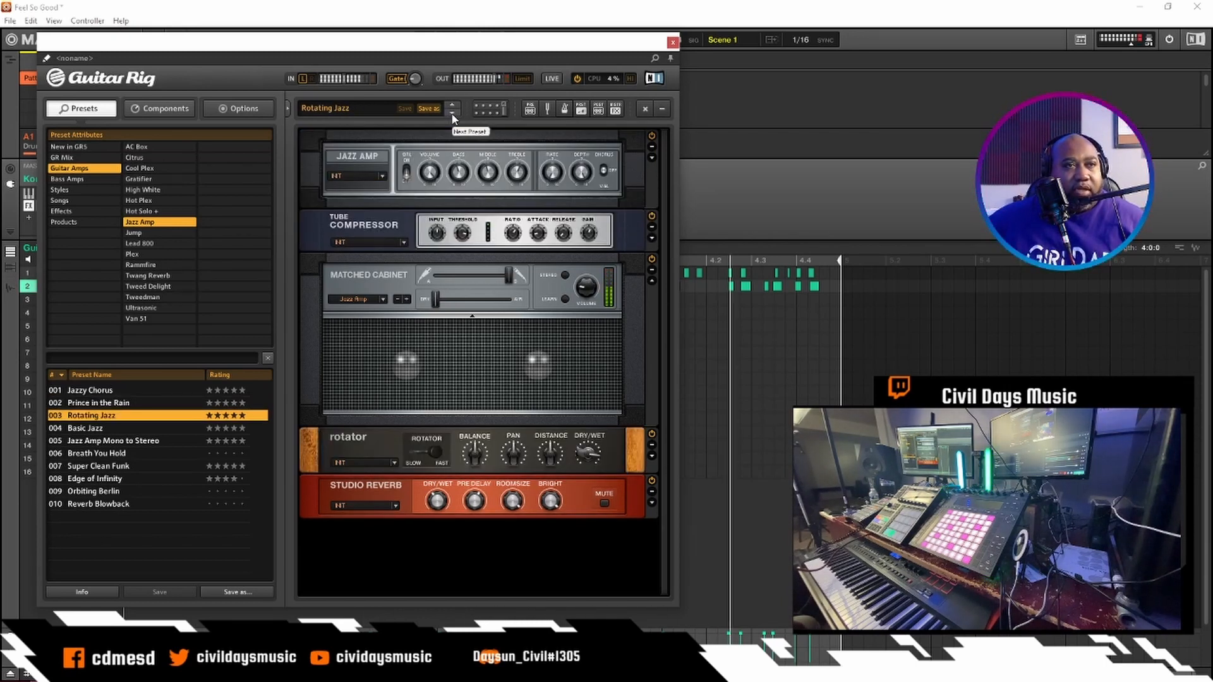
left_click(452, 115)
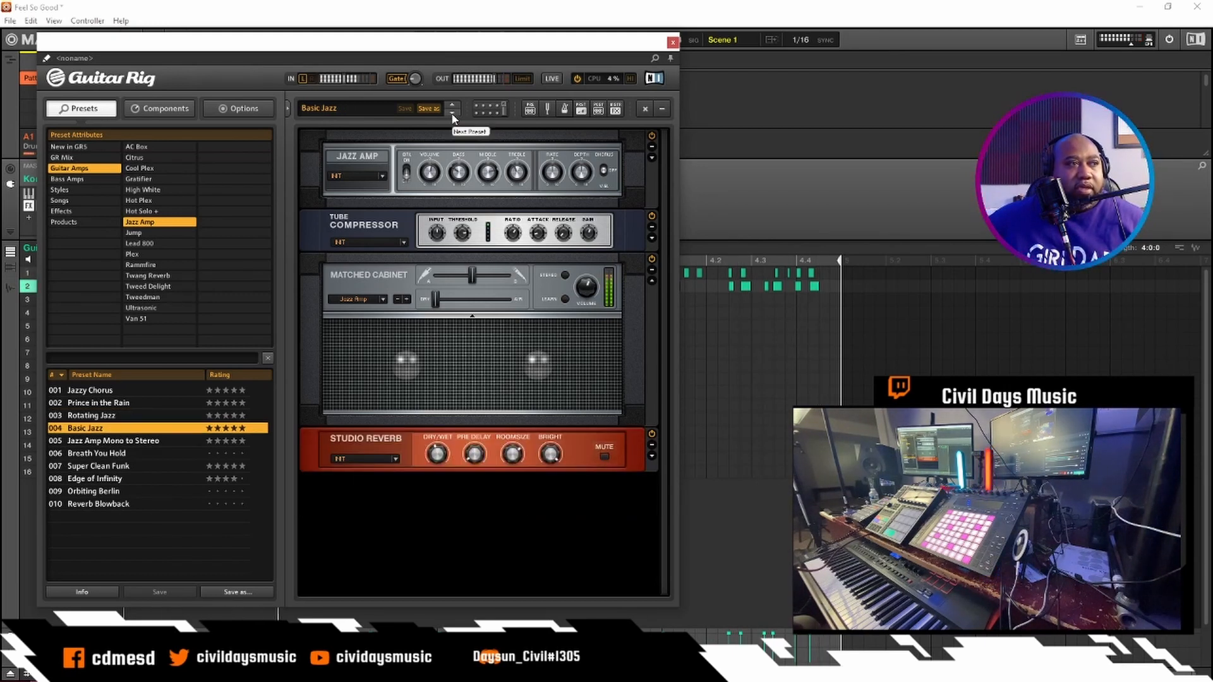
left_click(452, 115)
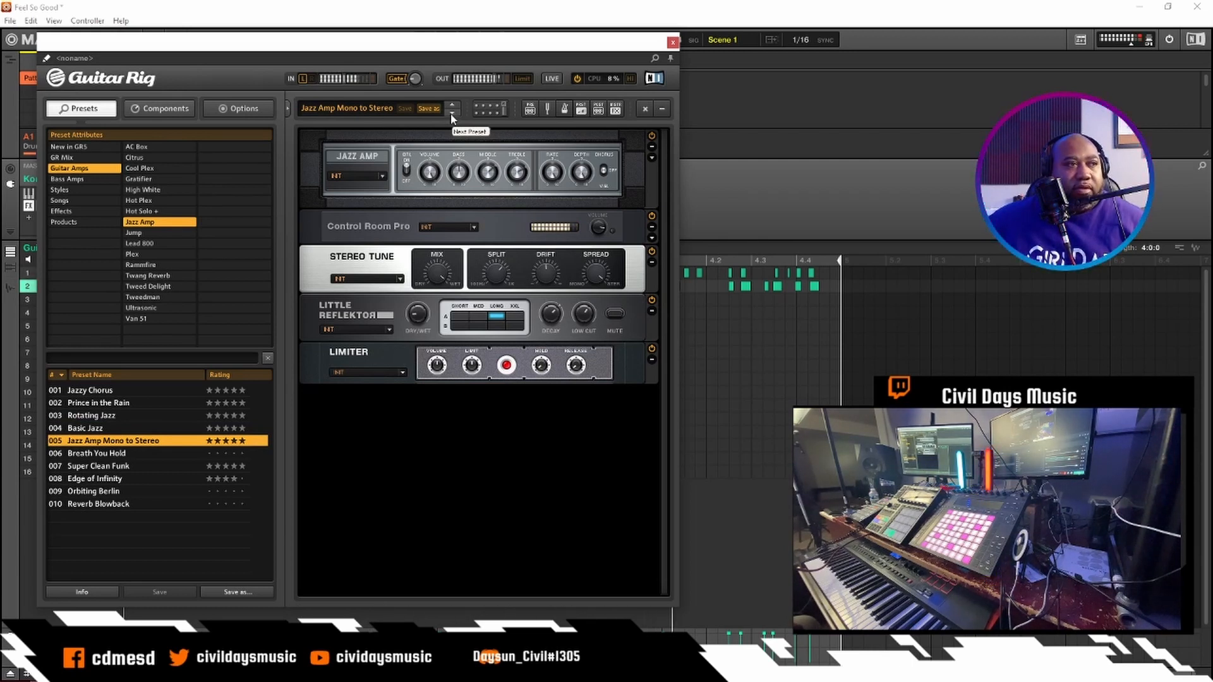
left_click(452, 115)
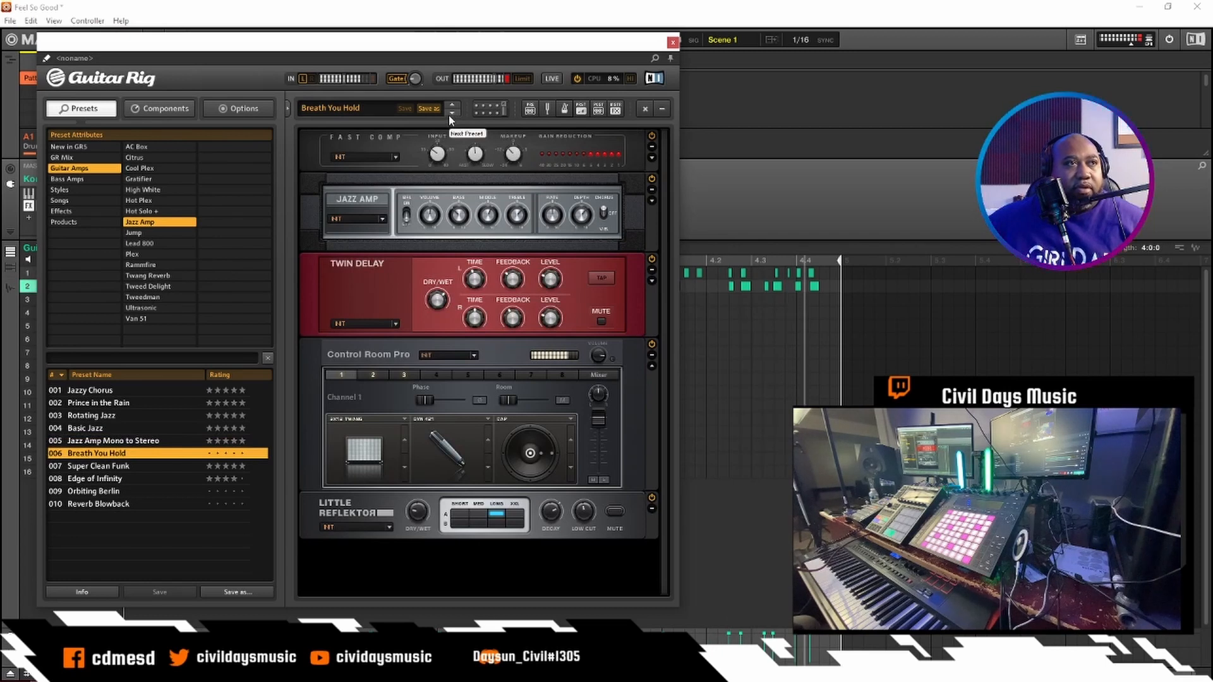
left_click(451, 115)
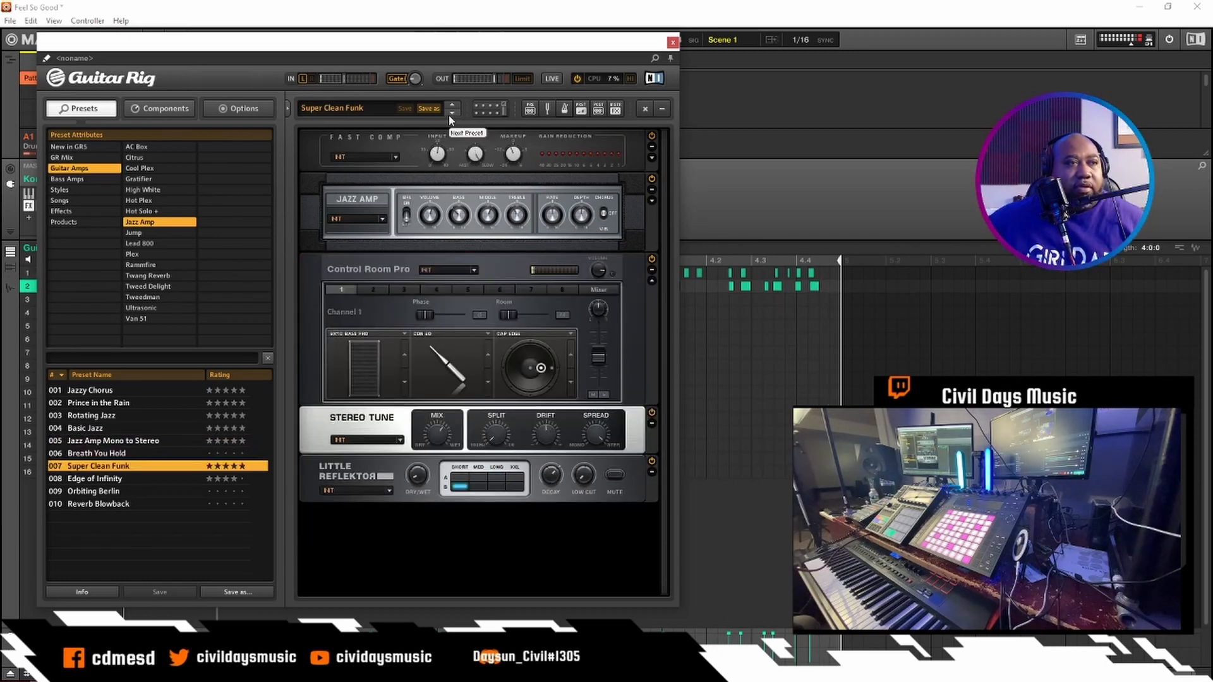
left_click(452, 114)
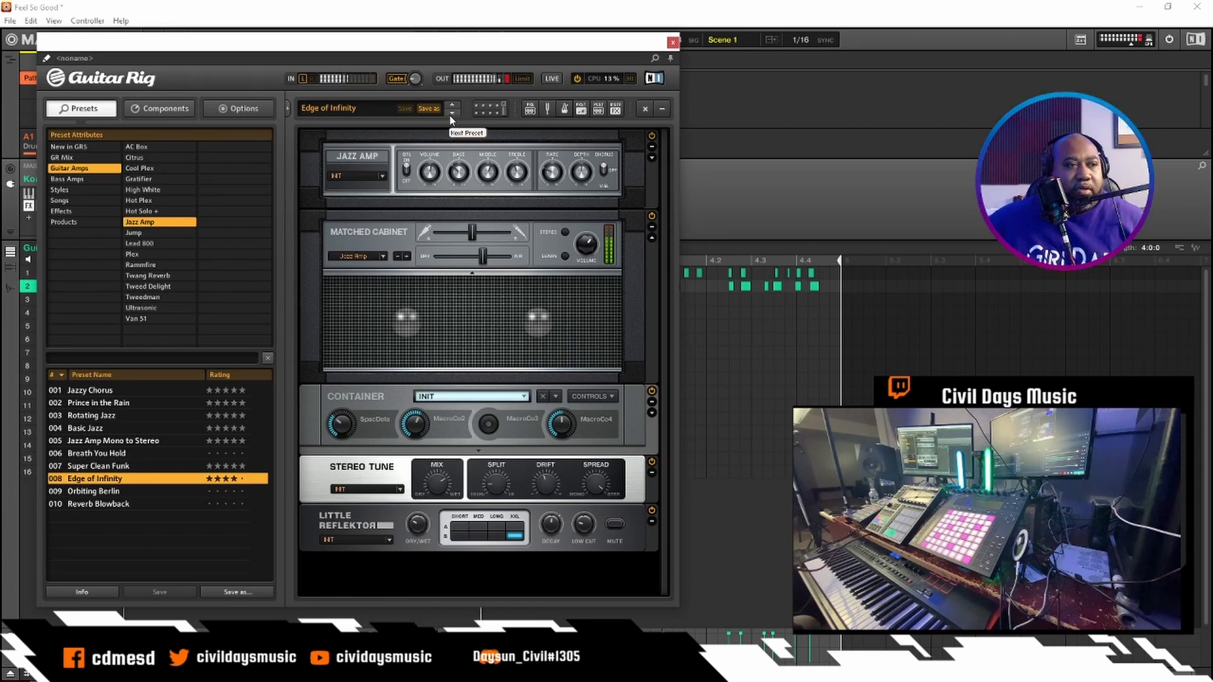
left_click(452, 114)
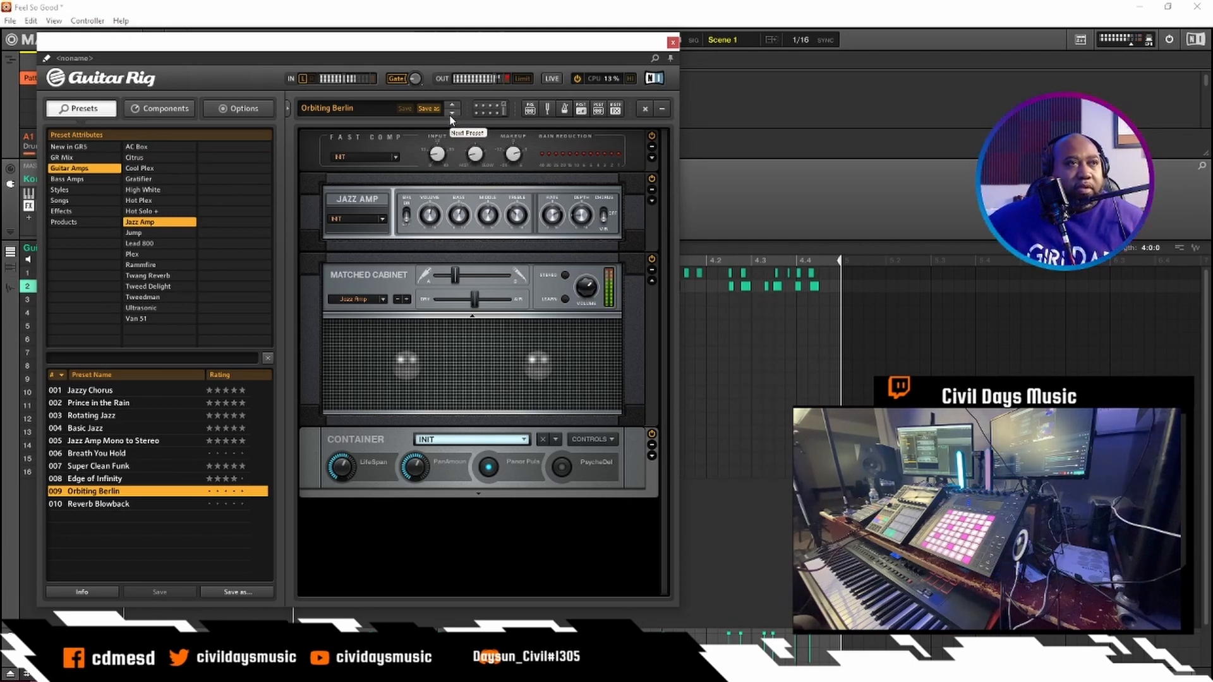
left_click(452, 114)
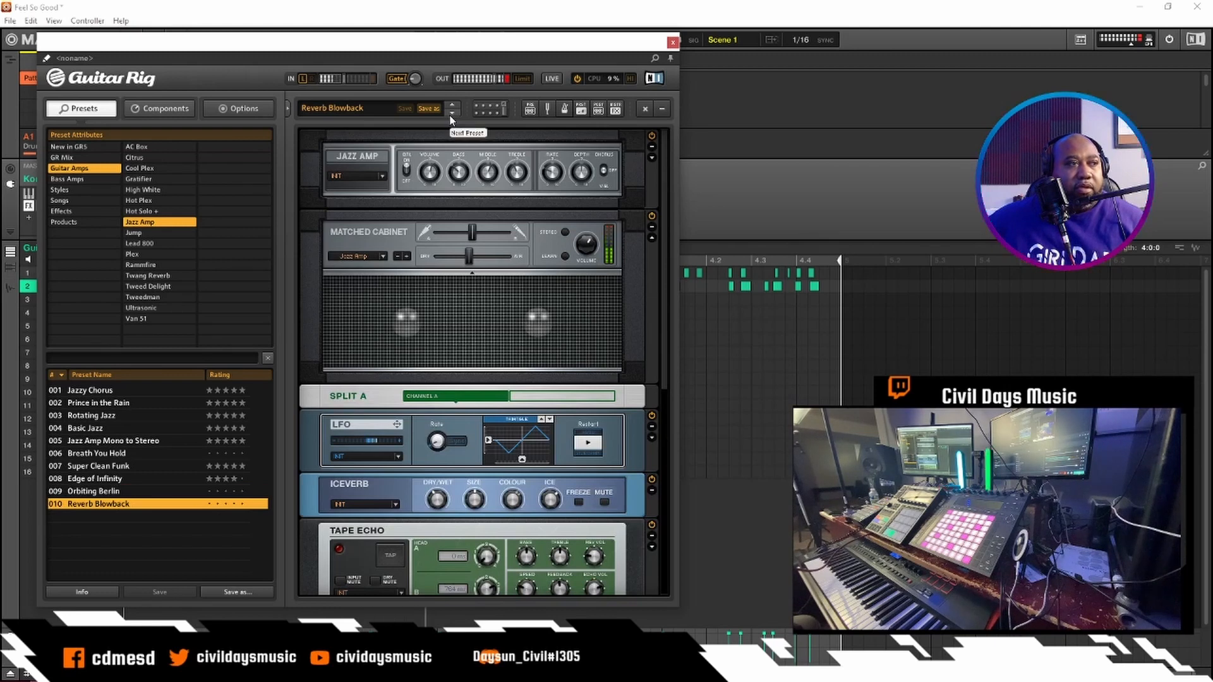
left_click(451, 115)
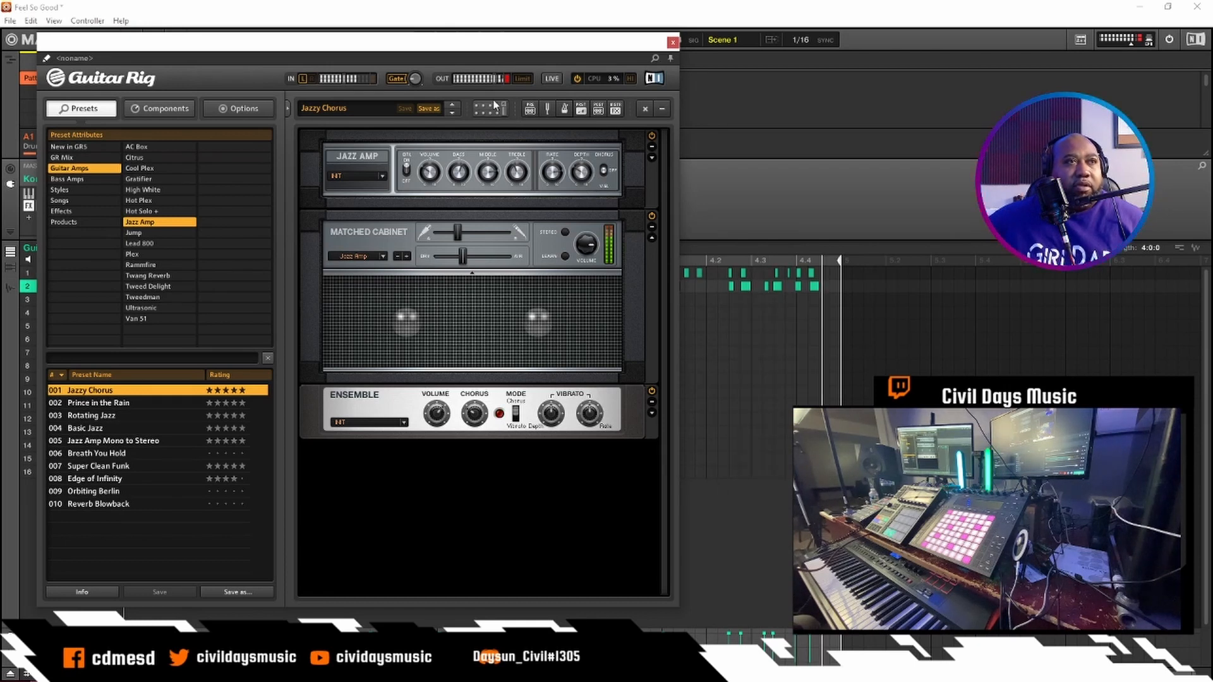
- Close the open Guitar Rig window and add Guitar Rig 5 (Automap) to the first sound of the Guitar group
left_click(672, 42)
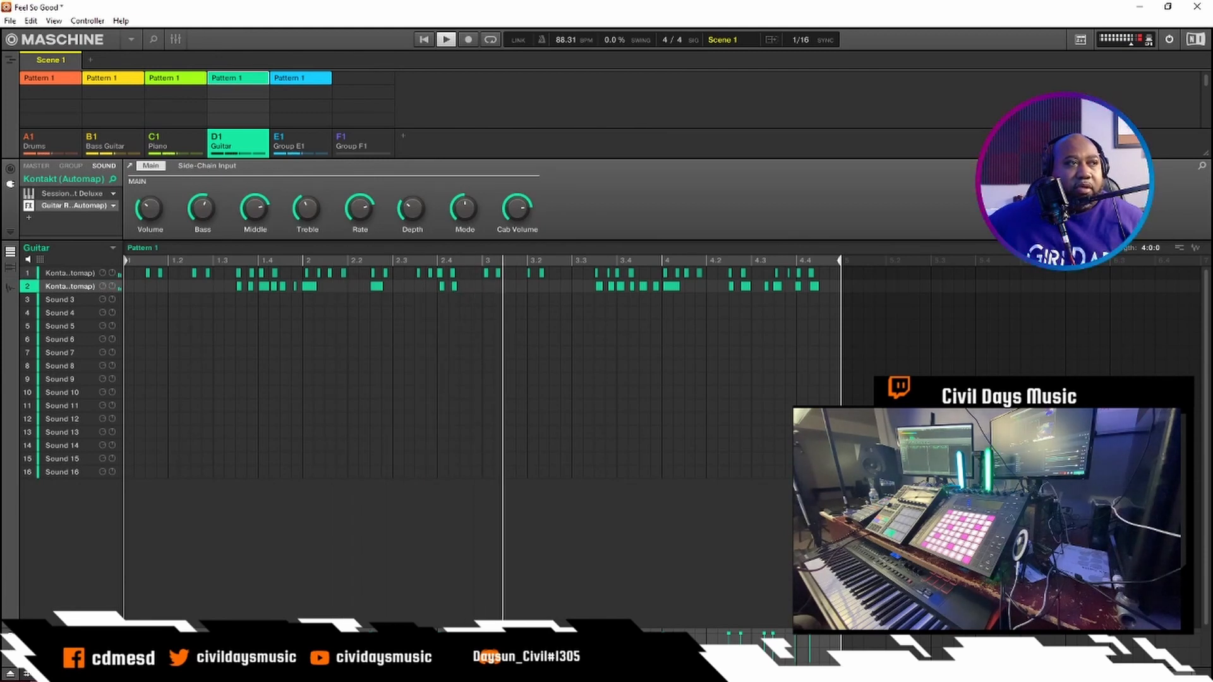
left_click(175, 39)
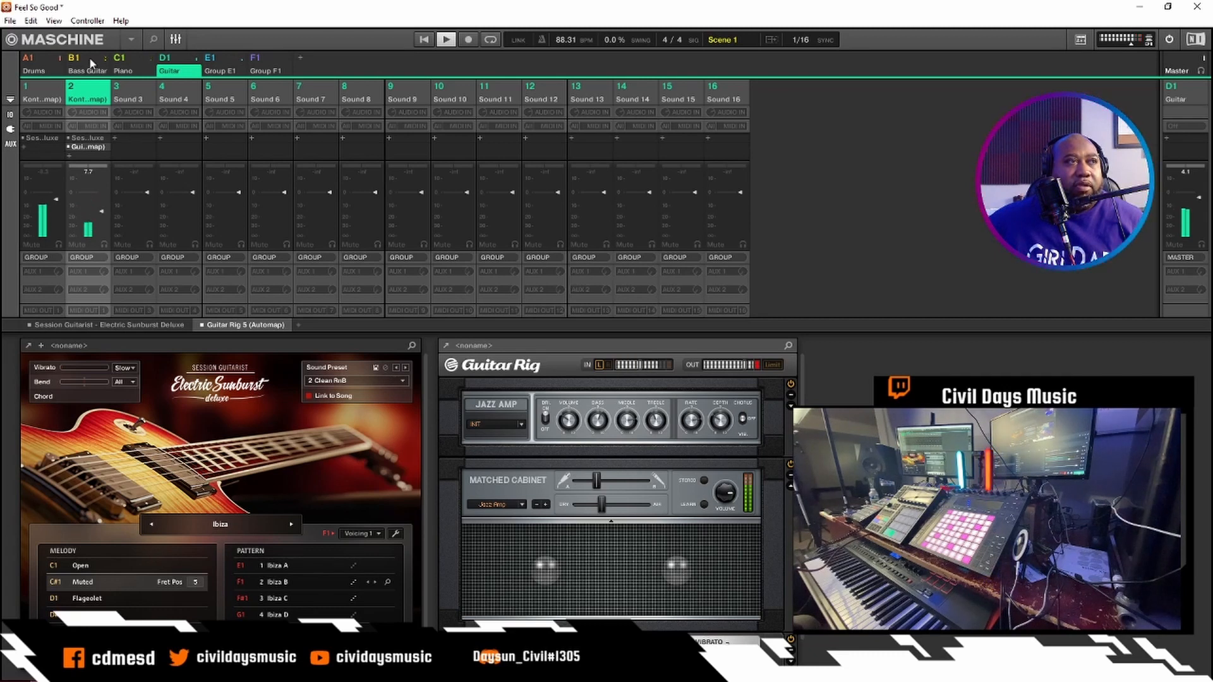
left_click(43, 89)
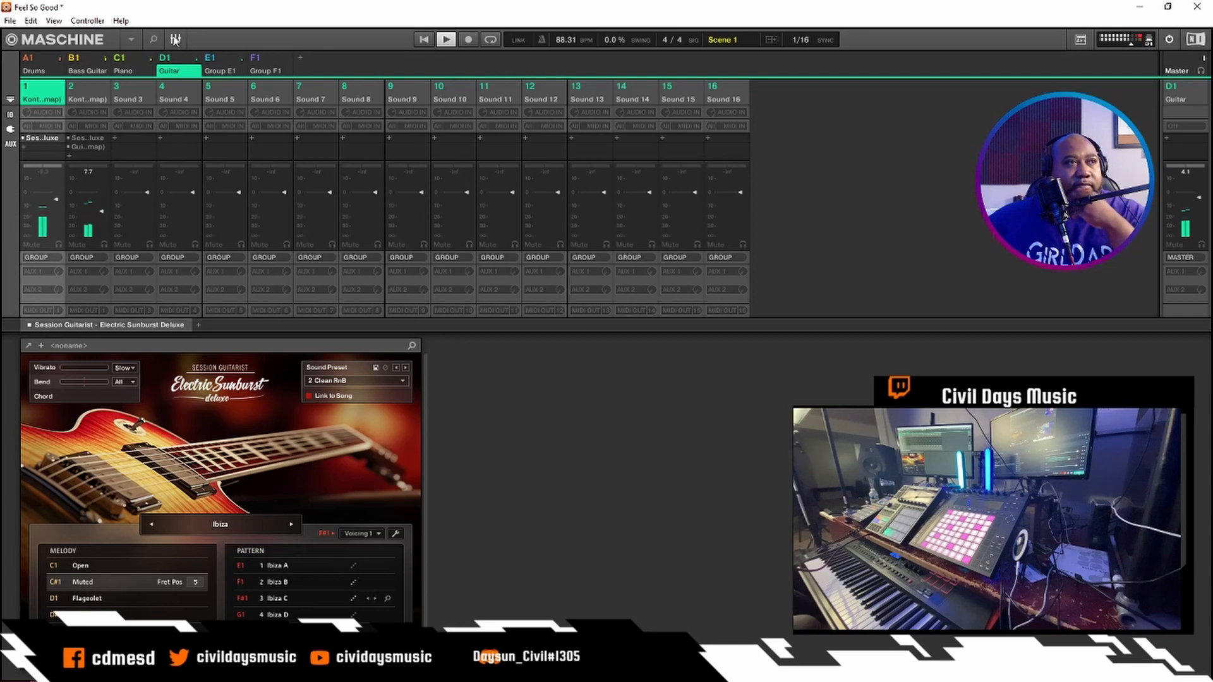
left_click(176, 40)
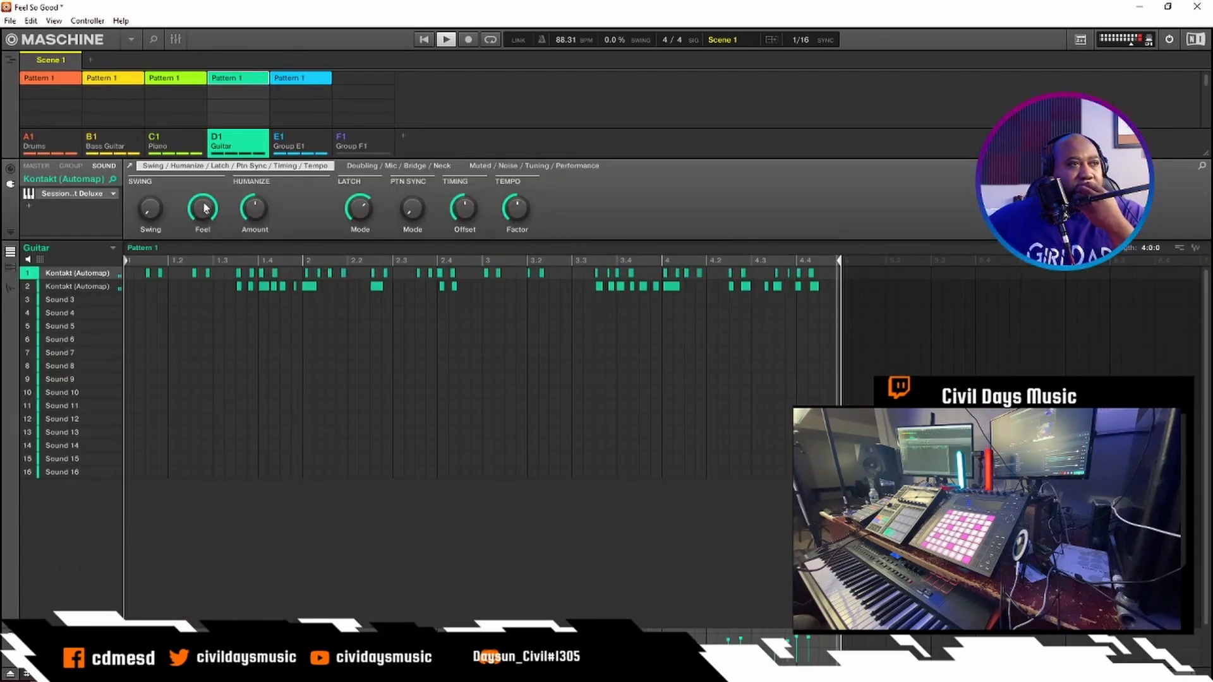
left_click(28, 205)
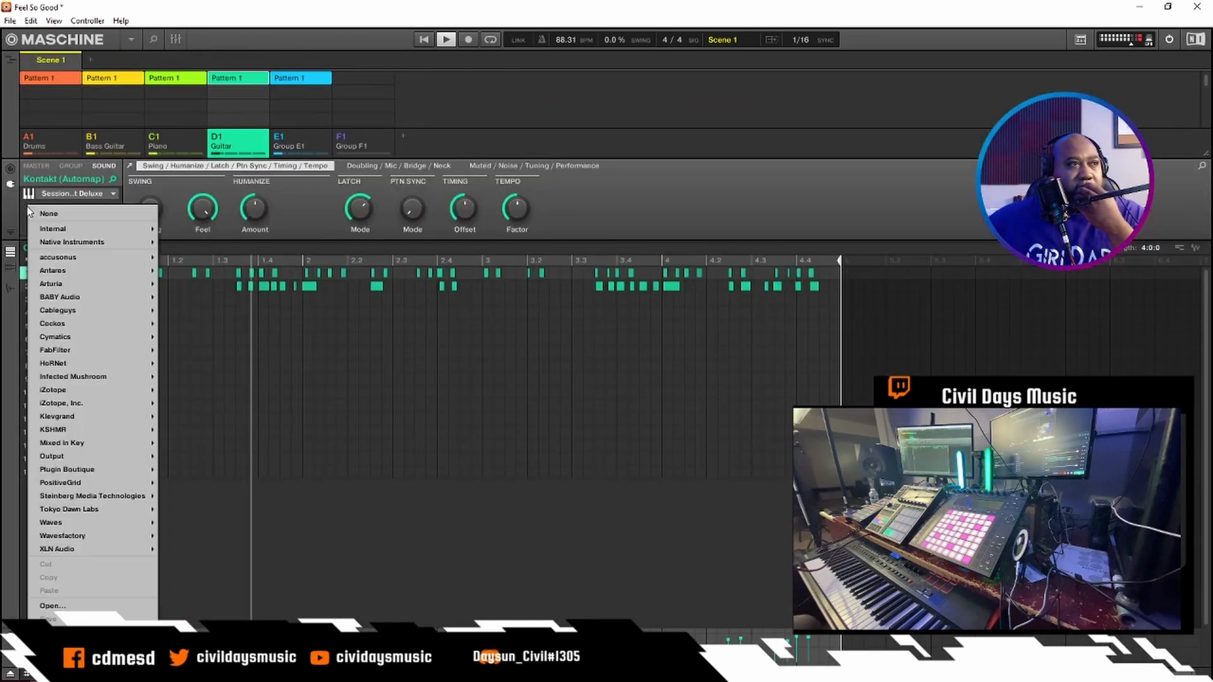
mouse_move(92, 283)
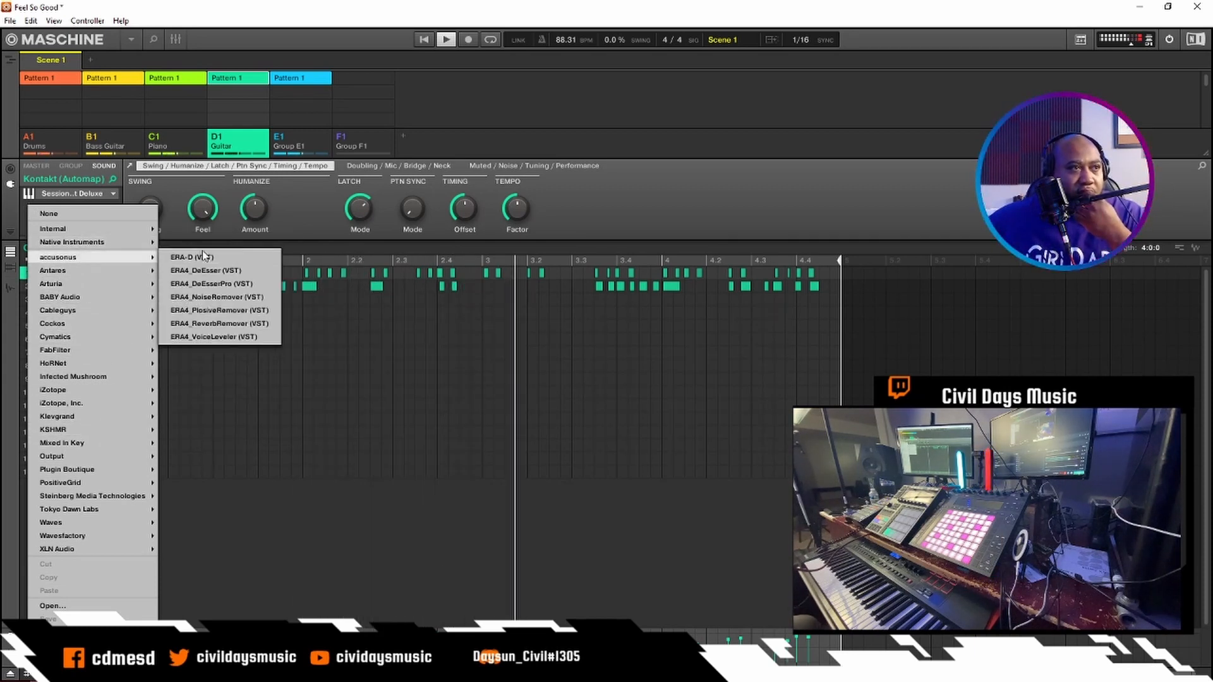
mouse_move(127, 245)
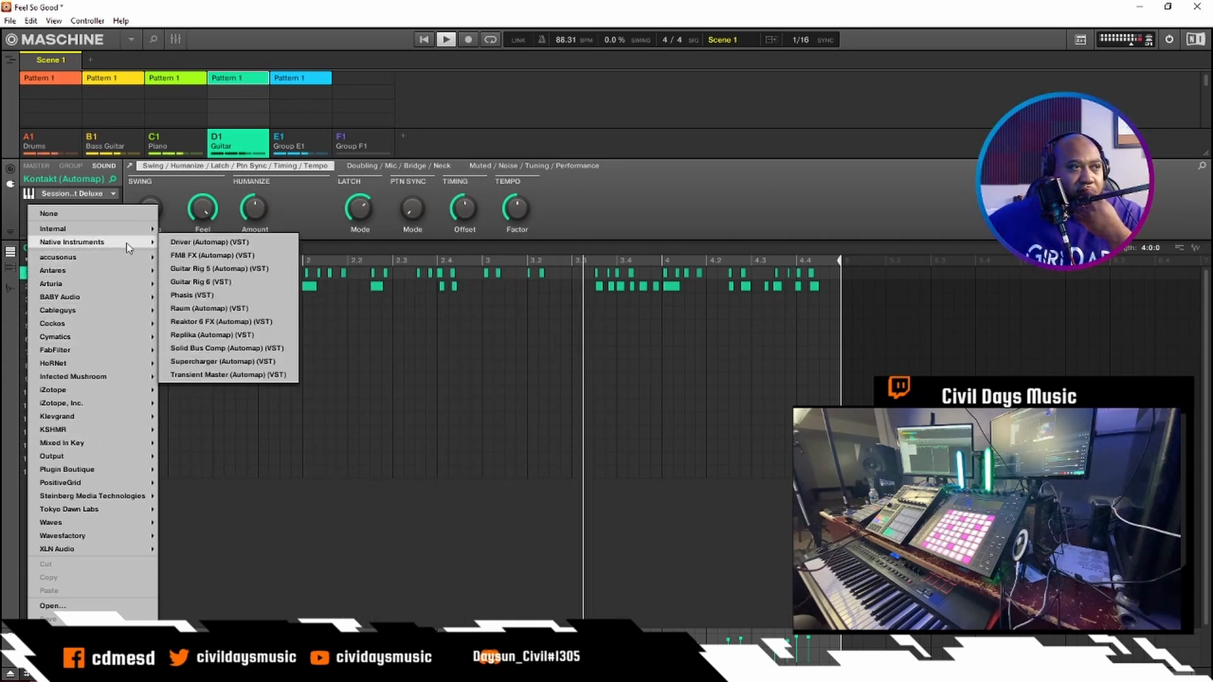
left_click(200, 270)
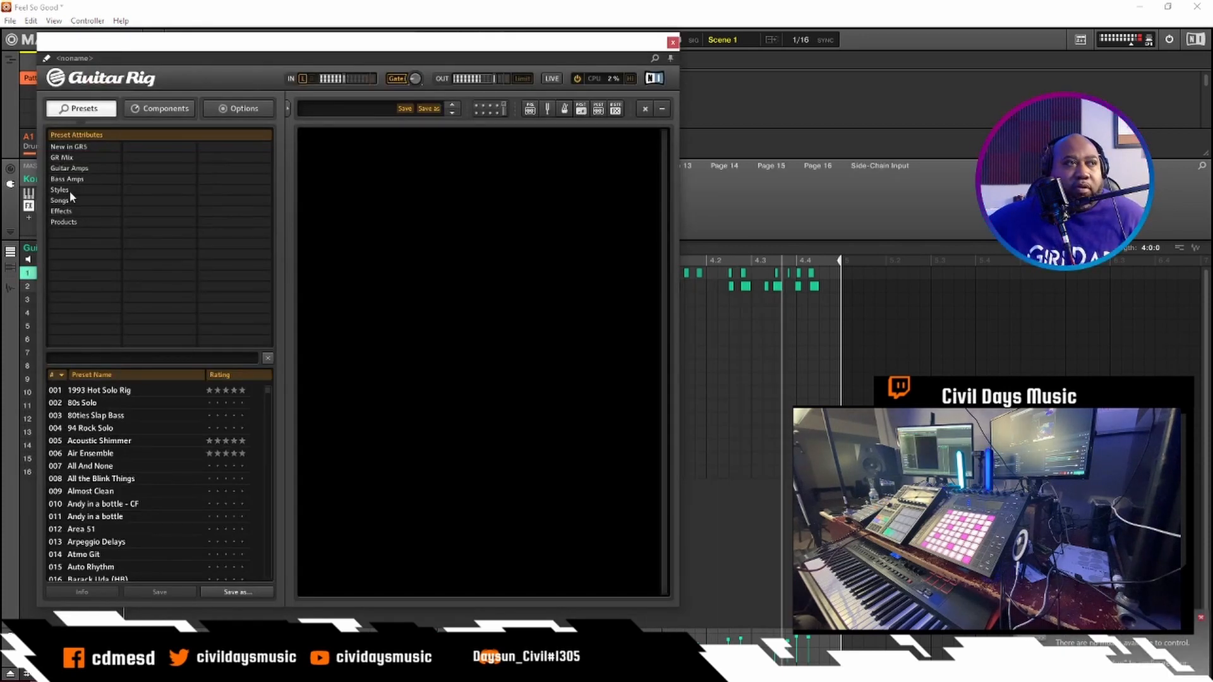
- Load the Jazzy Chorus preset from the Jazz Amp guitar amps for the first guitar sound
left_click(67, 169)
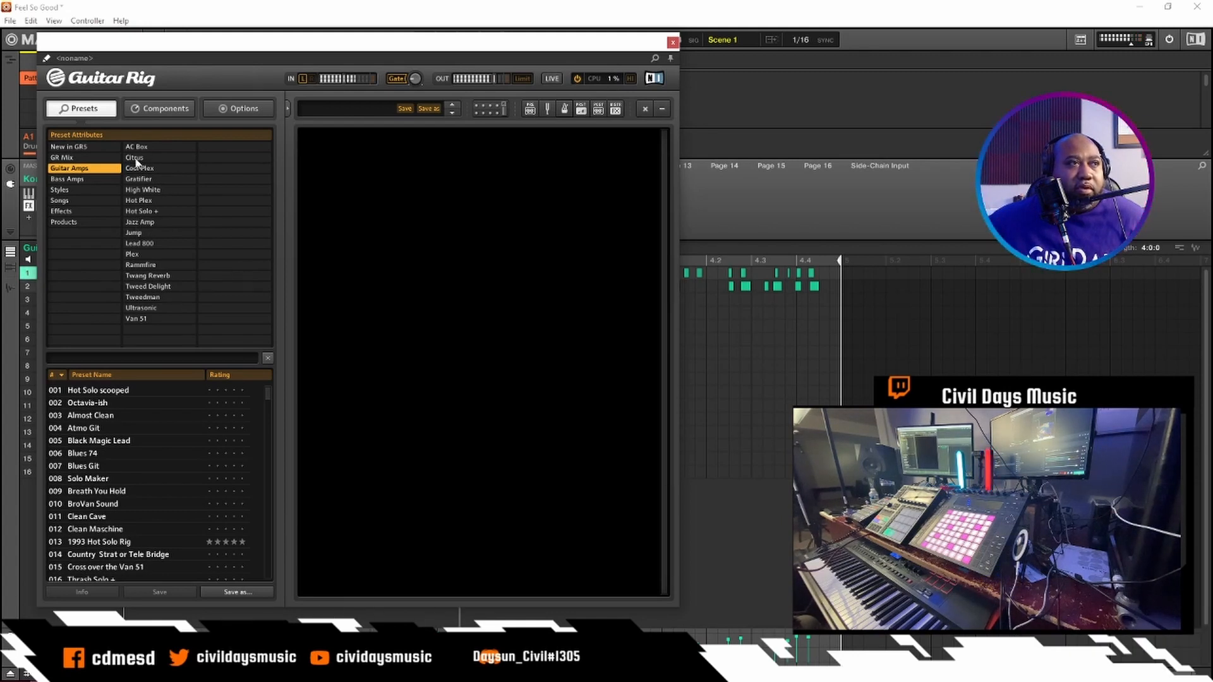
left_click(141, 222)
left_click(140, 222)
left_click(141, 222)
left_click(82, 391)
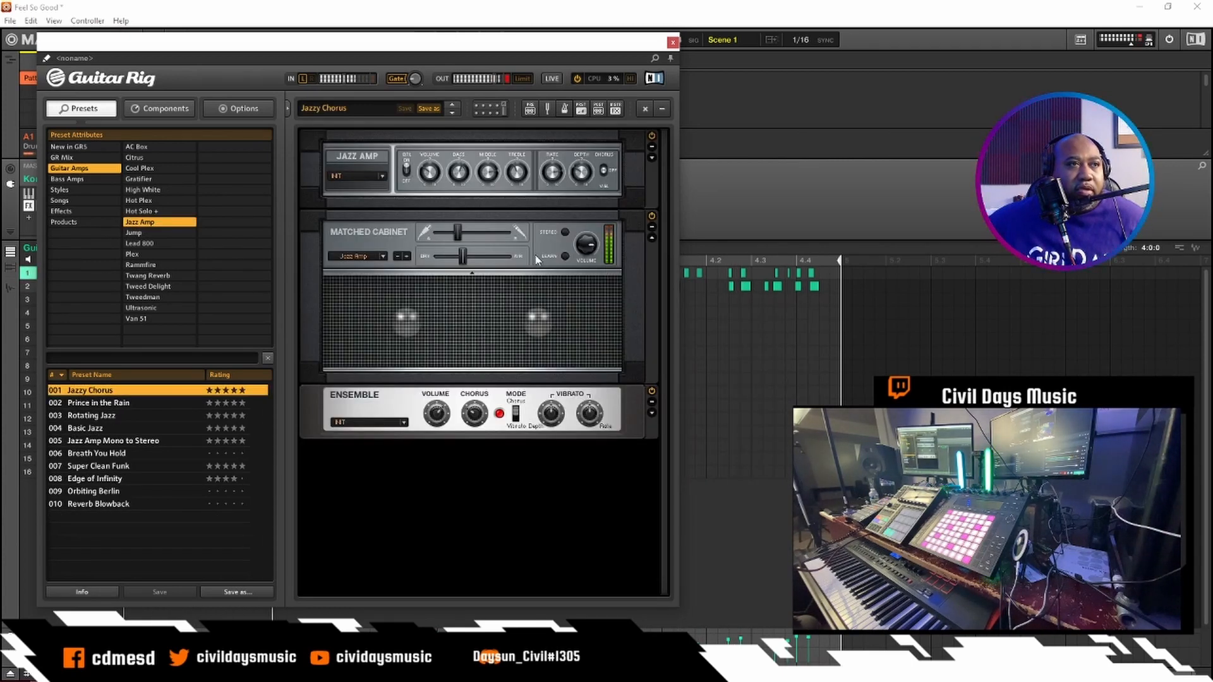
- Audition the Jazz Amp presets Prince in the Rain, Rotating Jazz, Basic Jazz and Jazz Amp Mono to Stereo on the first guitar sound
left_click(452, 113)
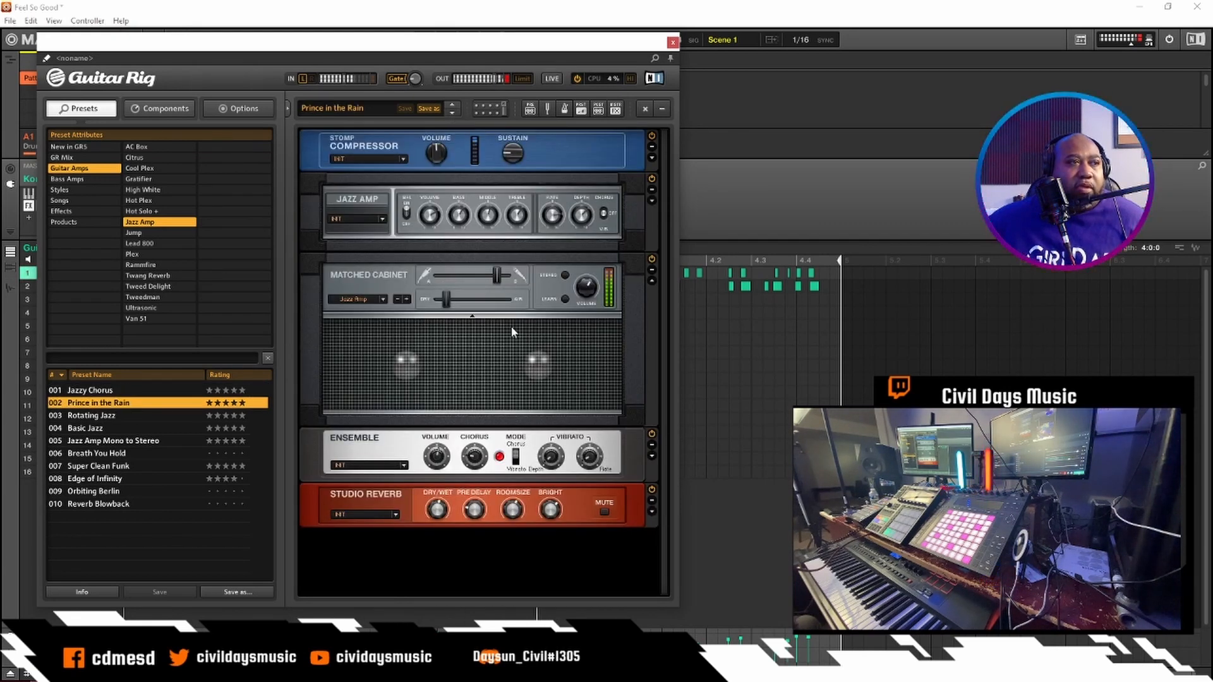
left_click(452, 114)
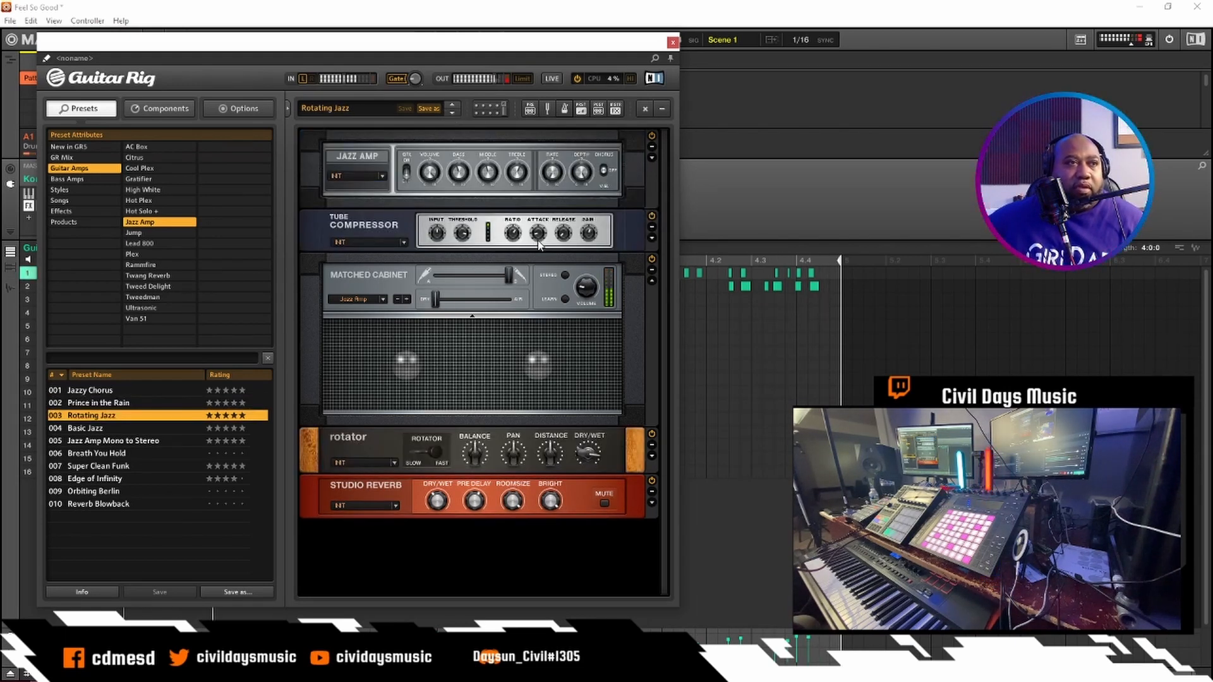
left_click(452, 113)
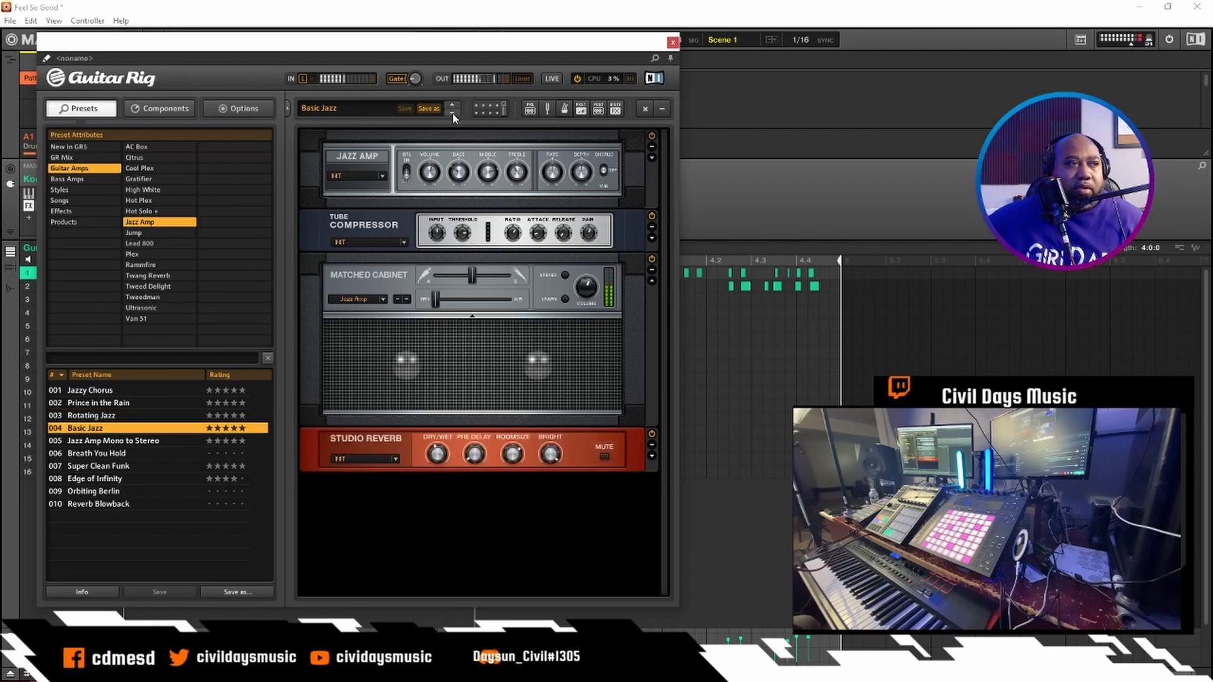
left_click(453, 115)
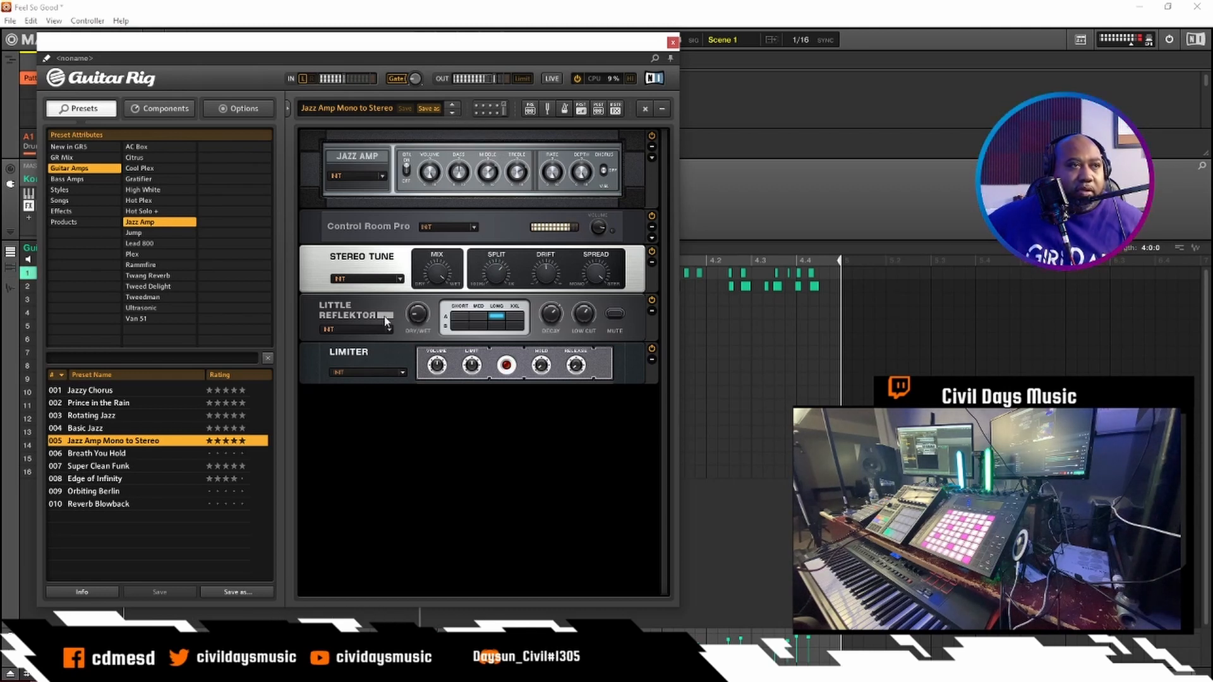
left_click(399, 280)
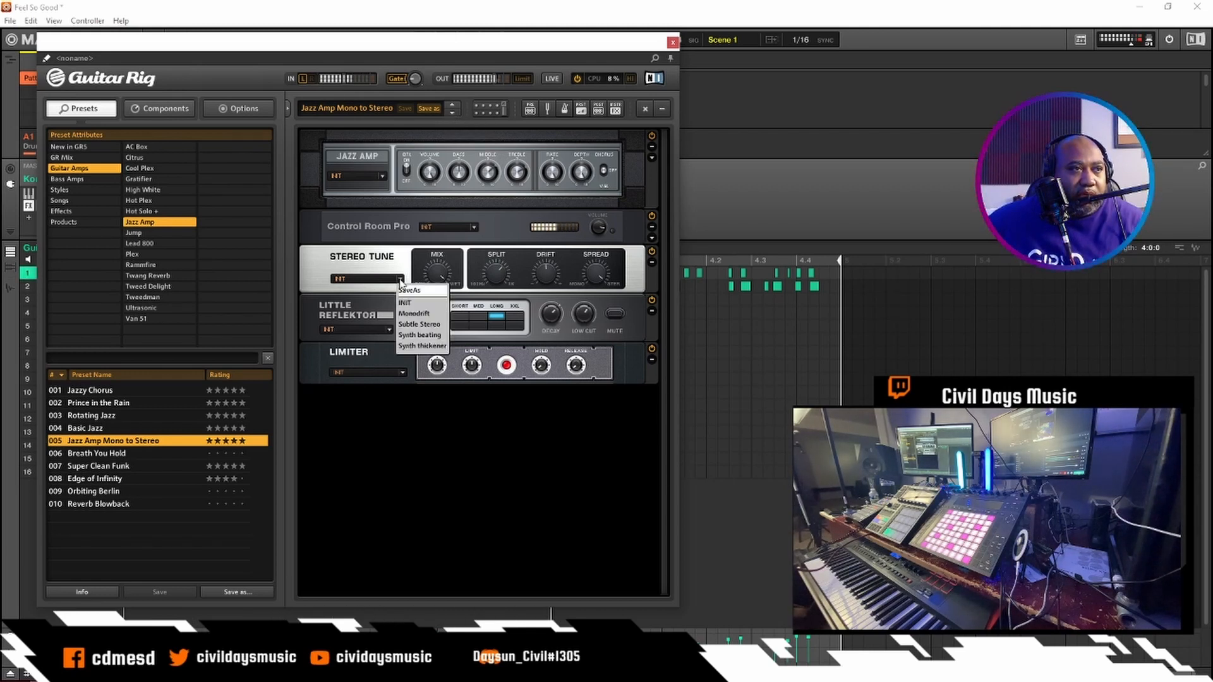
left_click(362, 271)
left_click(389, 329)
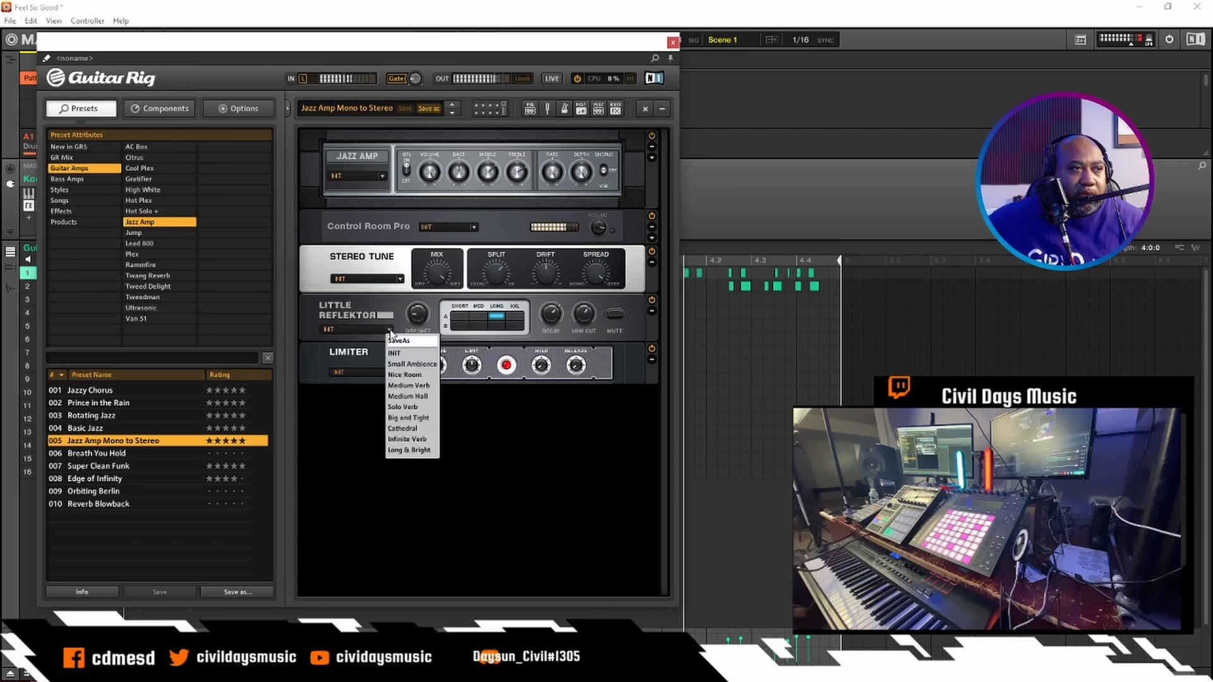
left_click(337, 286)
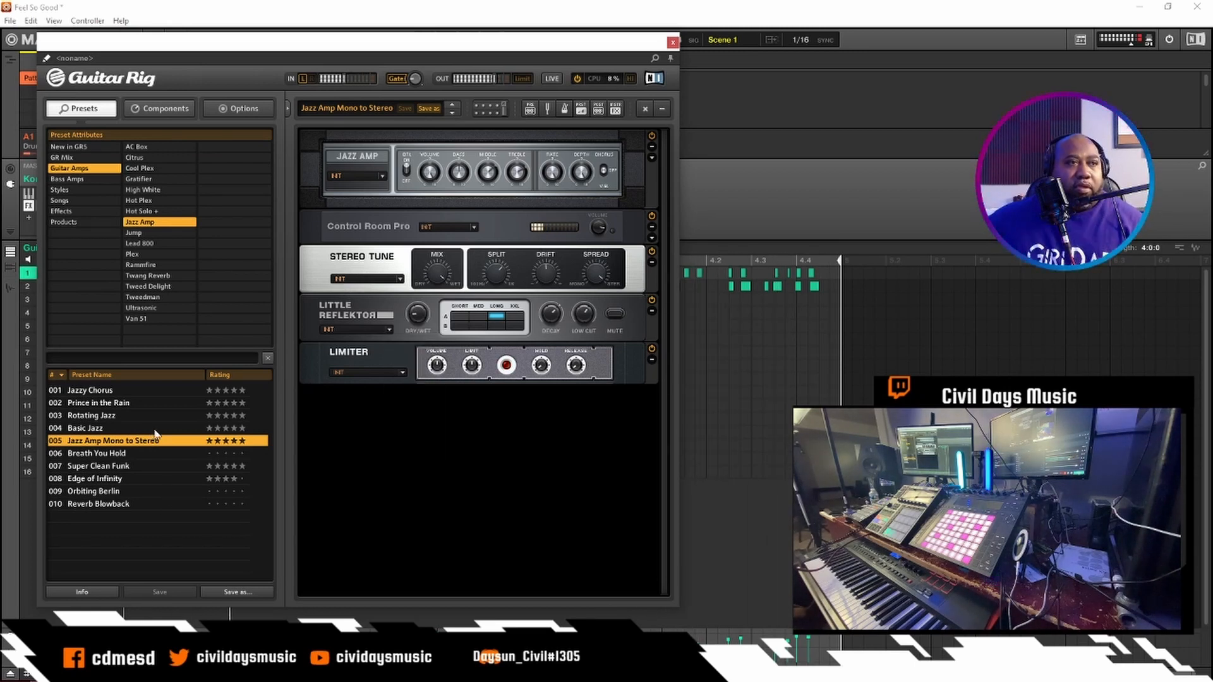
- Audition Breath You Hold, load the Super Clean Funk preset for the first guitar sound and close the Guitar Rig window
left_click(107, 454)
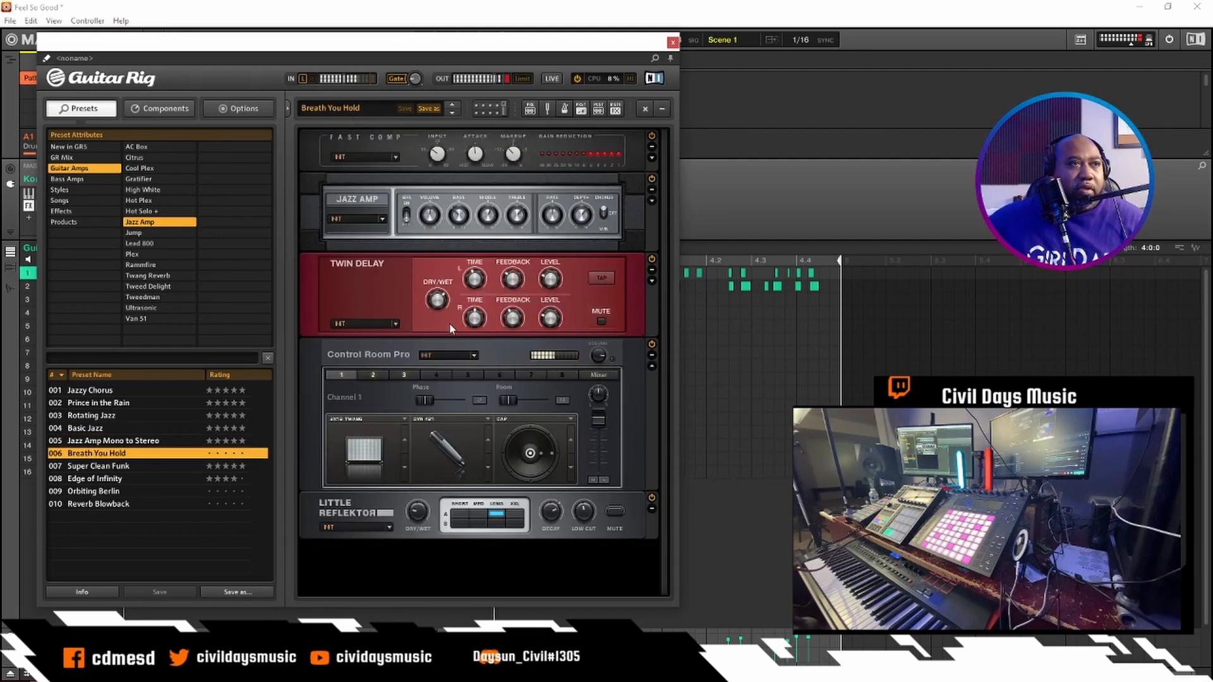
left_click(116, 463)
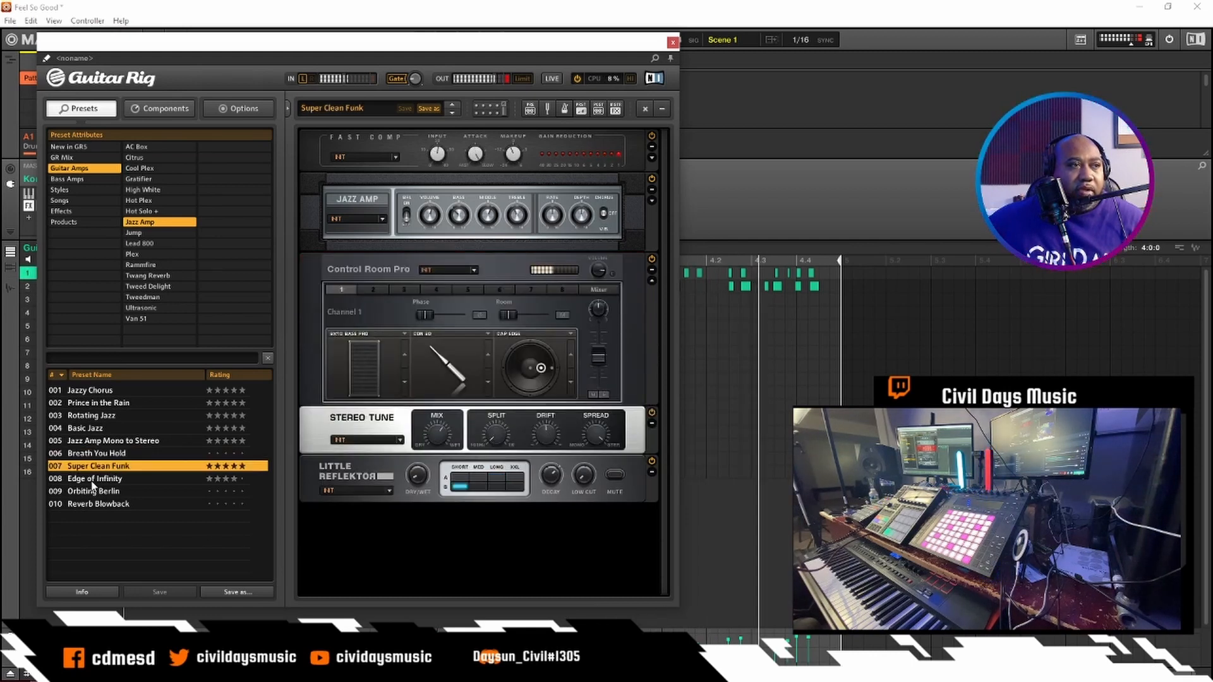
left_click(673, 42)
- Switch to the mixer view, stop playback and show the sounds of the Drums group
mouse_move(103, 273)
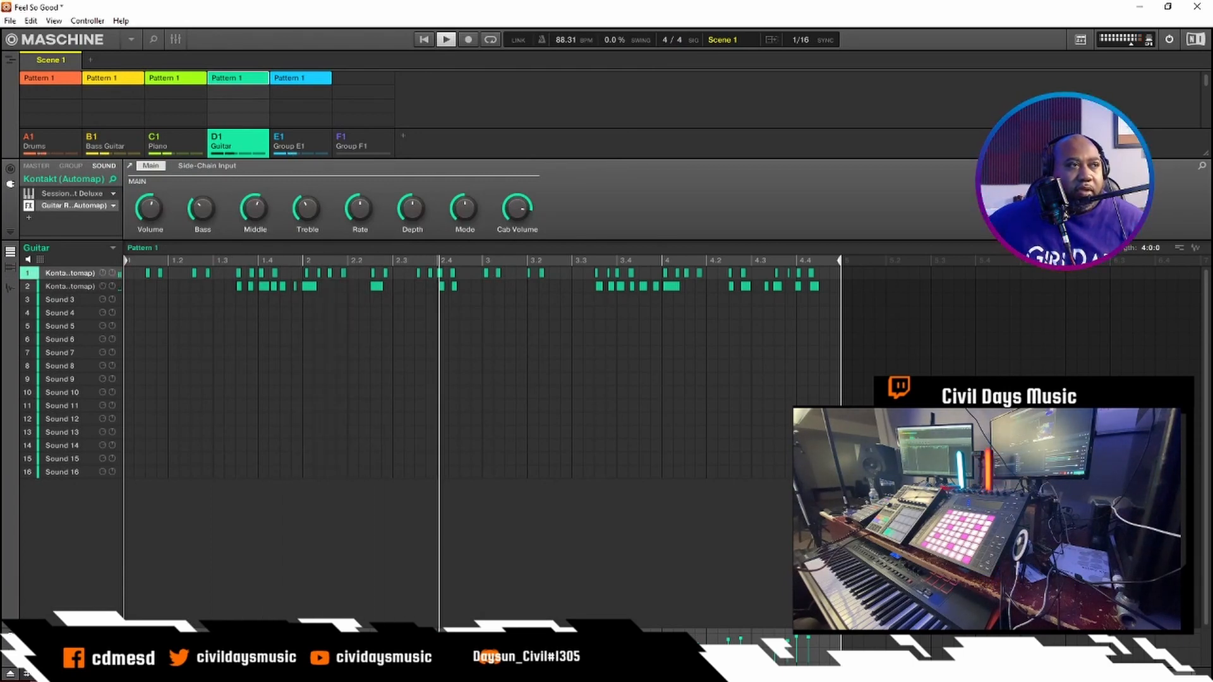
left_click(173, 39)
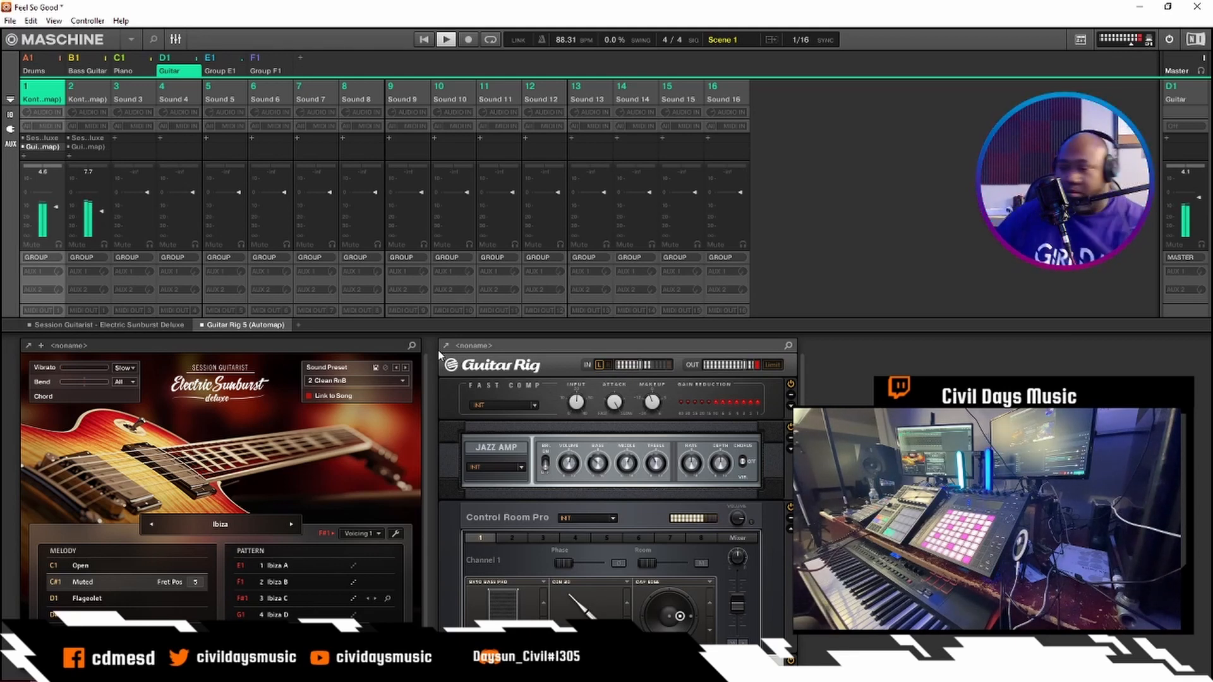
key("space")
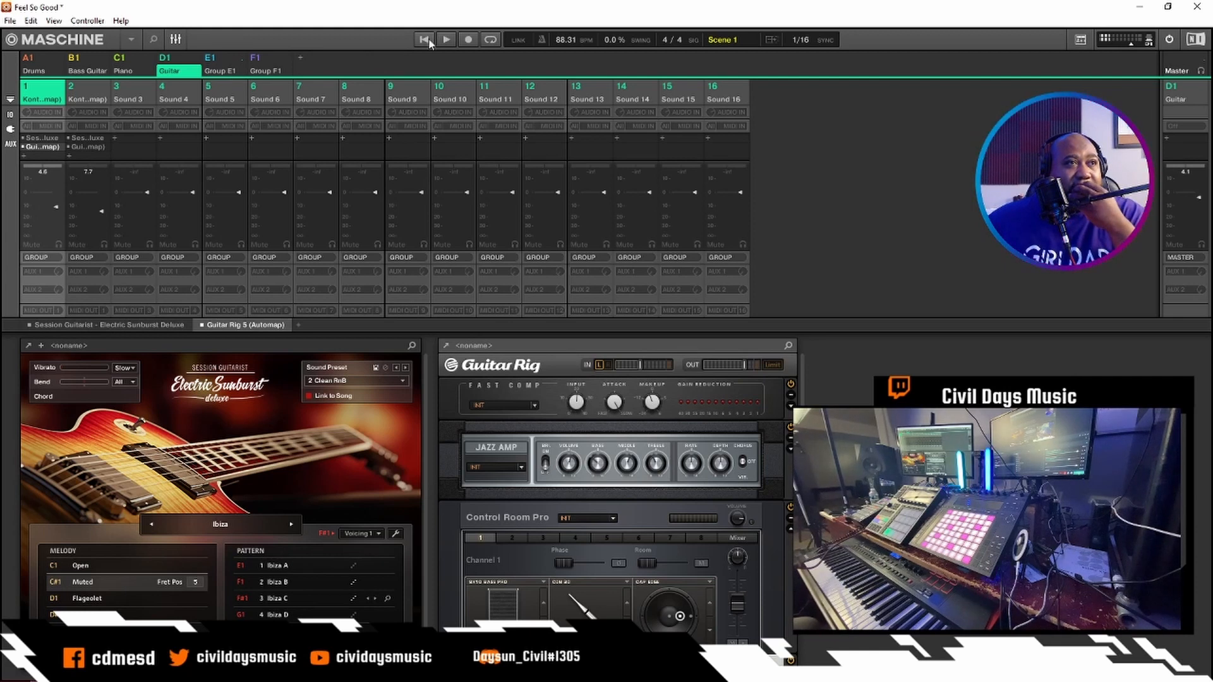
left_click(27, 65)
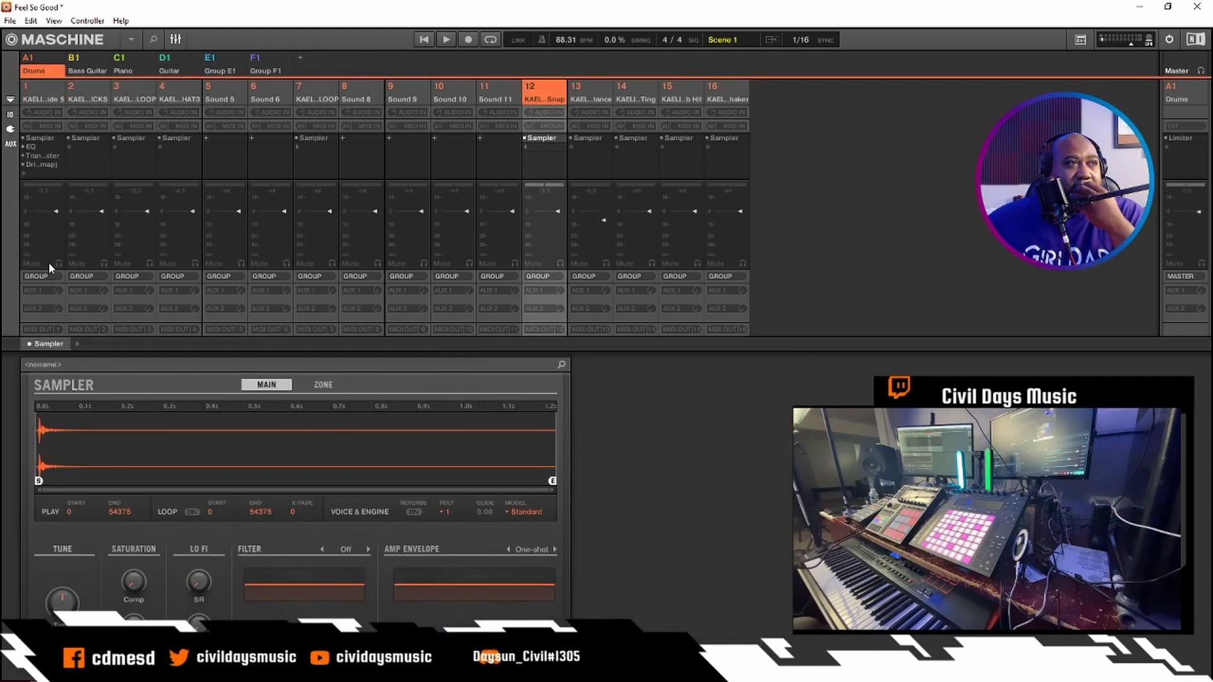
left_click(70, 147)
mouse_move(88, 175)
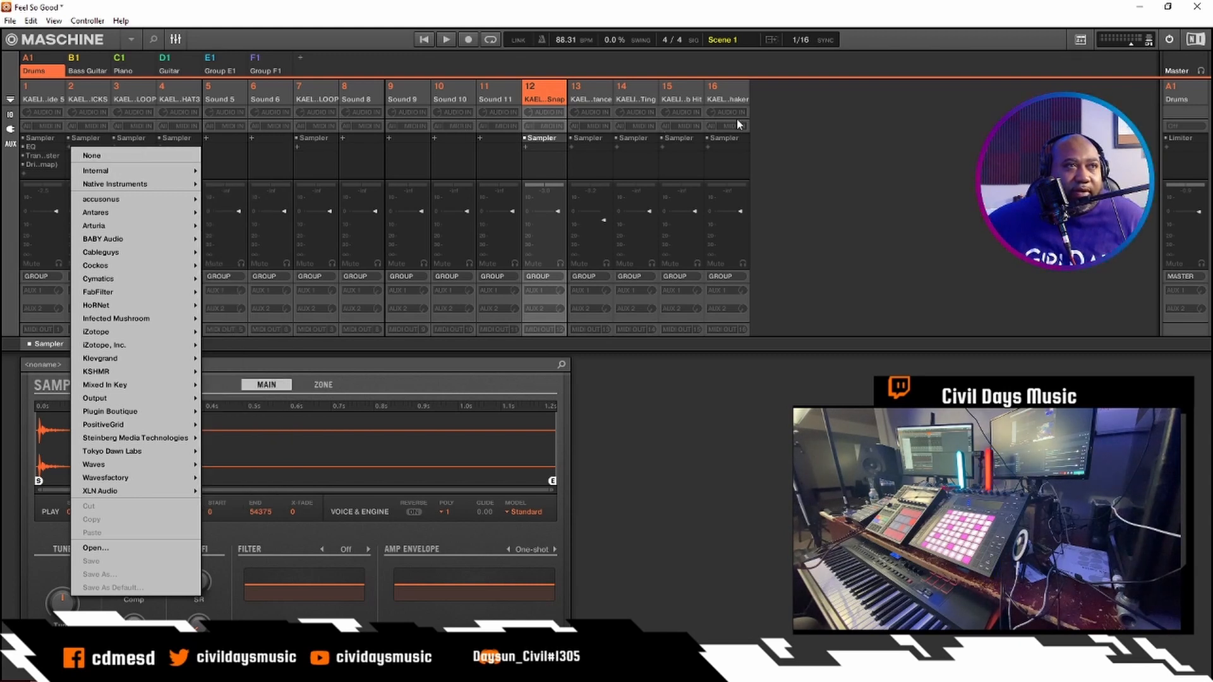
left_click(807, 123)
- Return to the start of the scene, listen to the full mix and stop playback
left_click(429, 38)
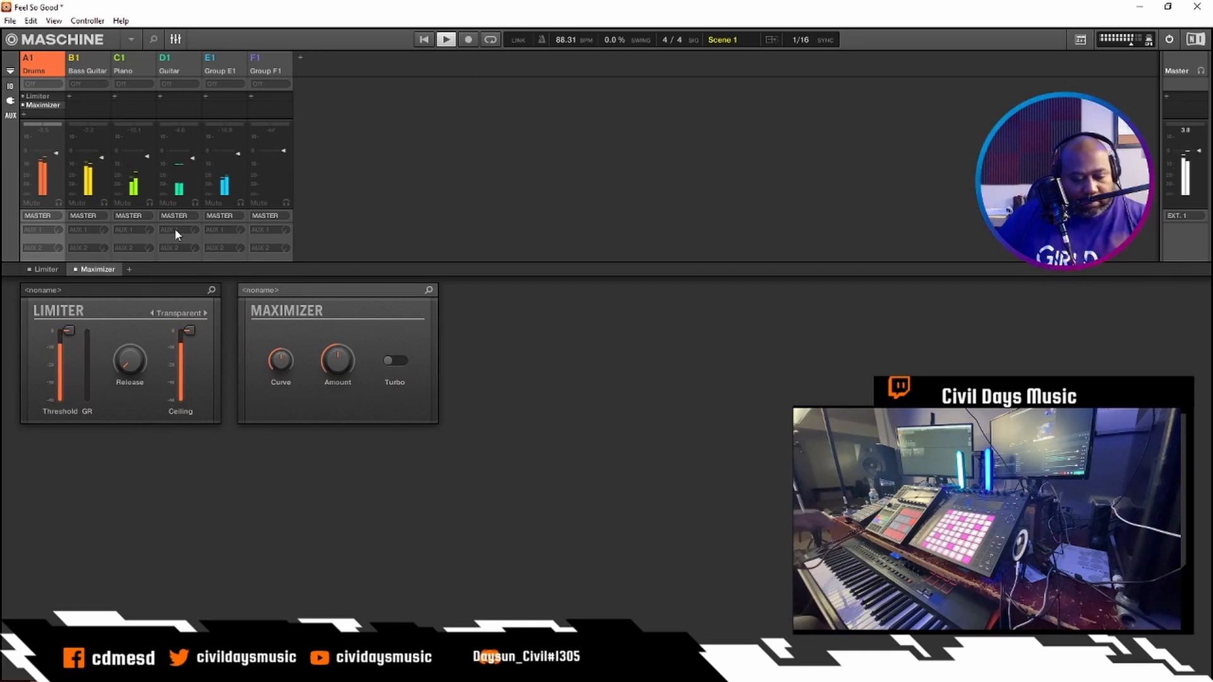
key("space")
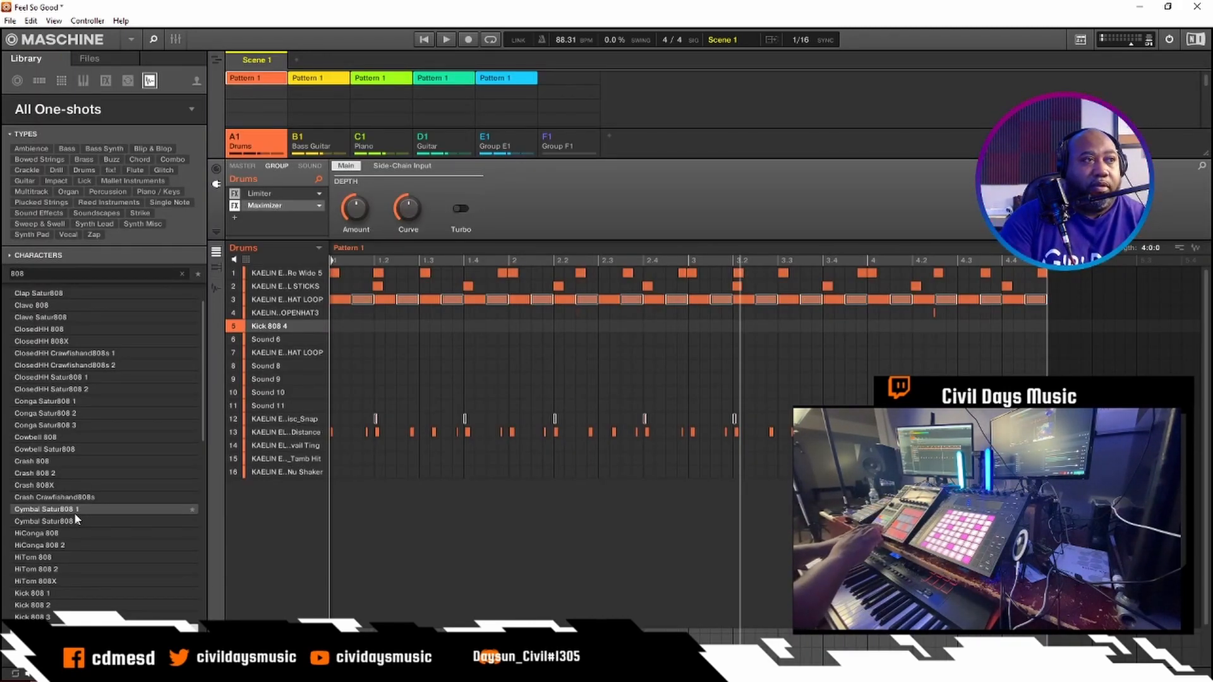
- Record a Kick 808 4 pattern on the fifth Drums sound and remove the extra hit just before beat 2
key("ctrl+space")
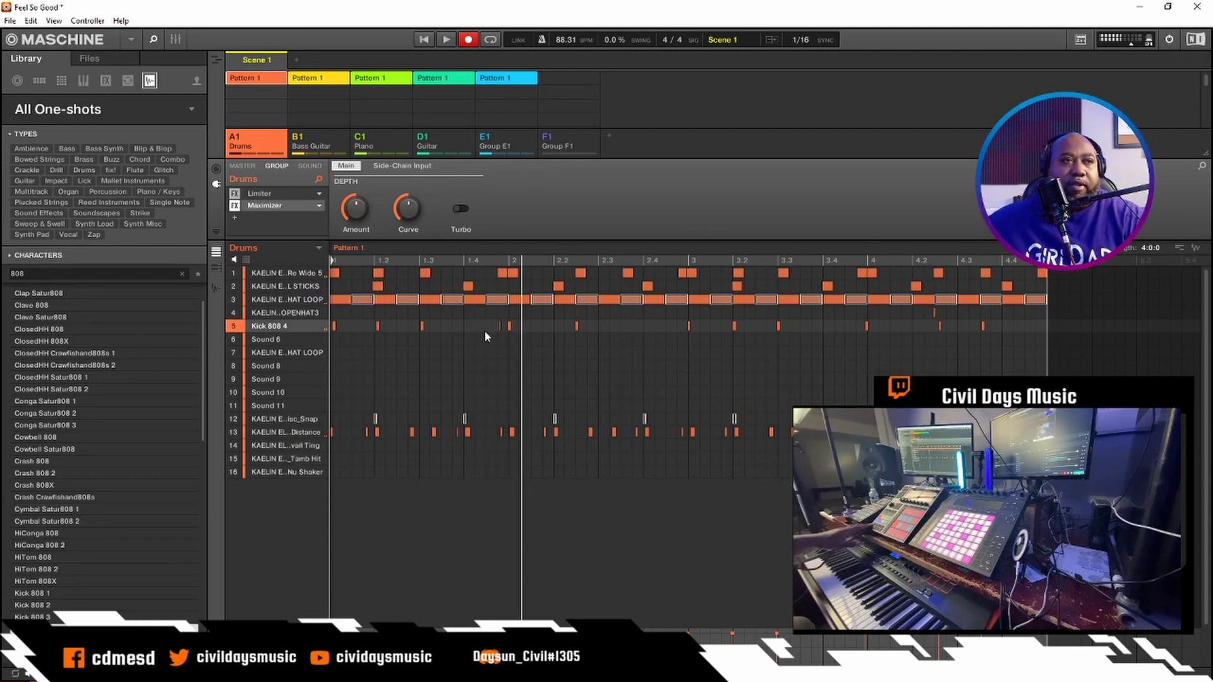
left_click(508, 326)
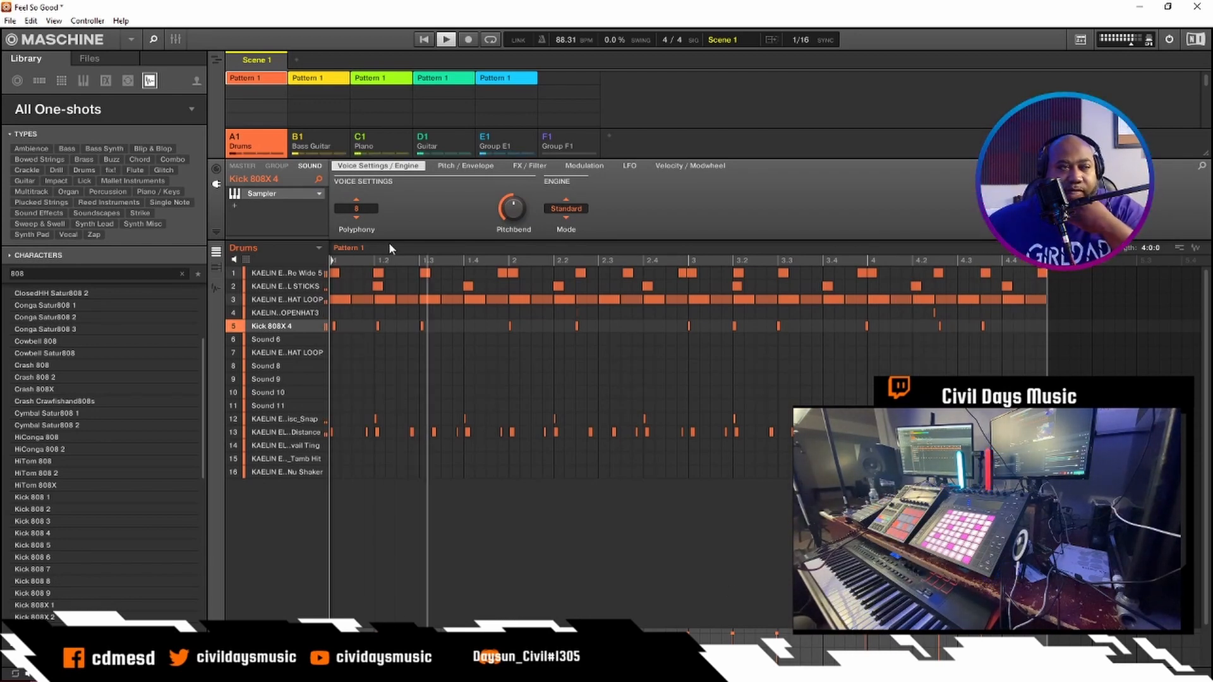
- Change the sampler polyphony of the Kick 808X 4 sound
left_click(358, 210)
left_click(357, 244)
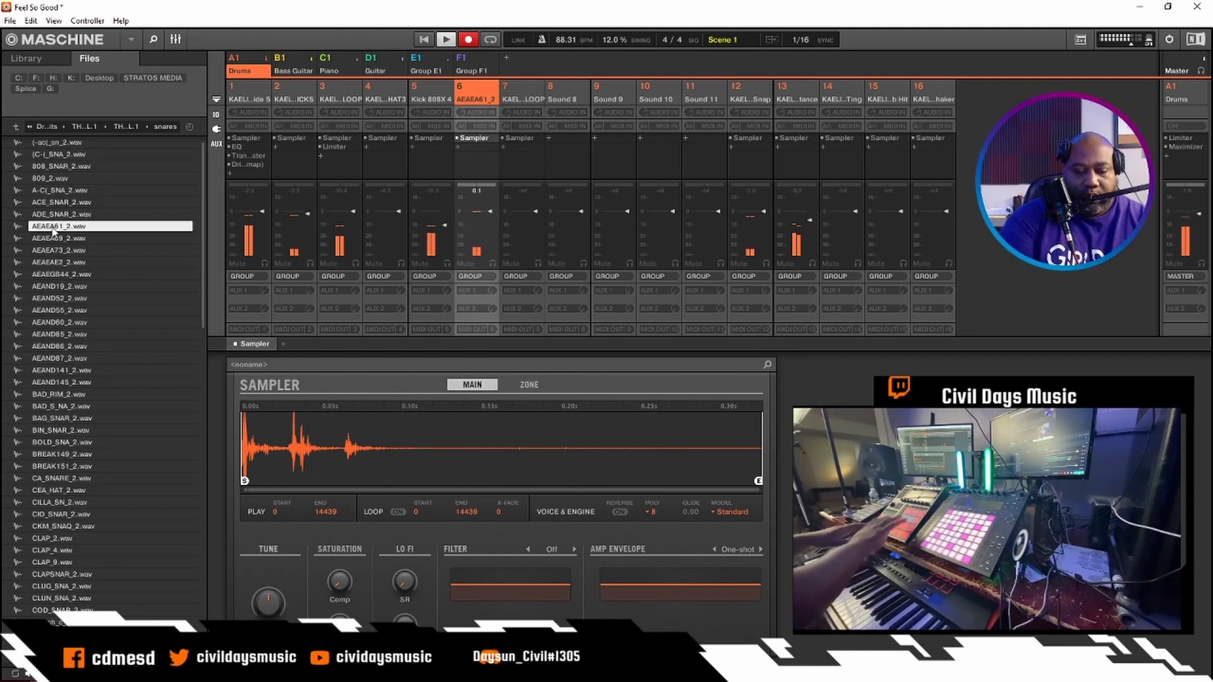
- Stop recording with the AEAEA81_2 snare sample on the sixth Drums sound
key("space")
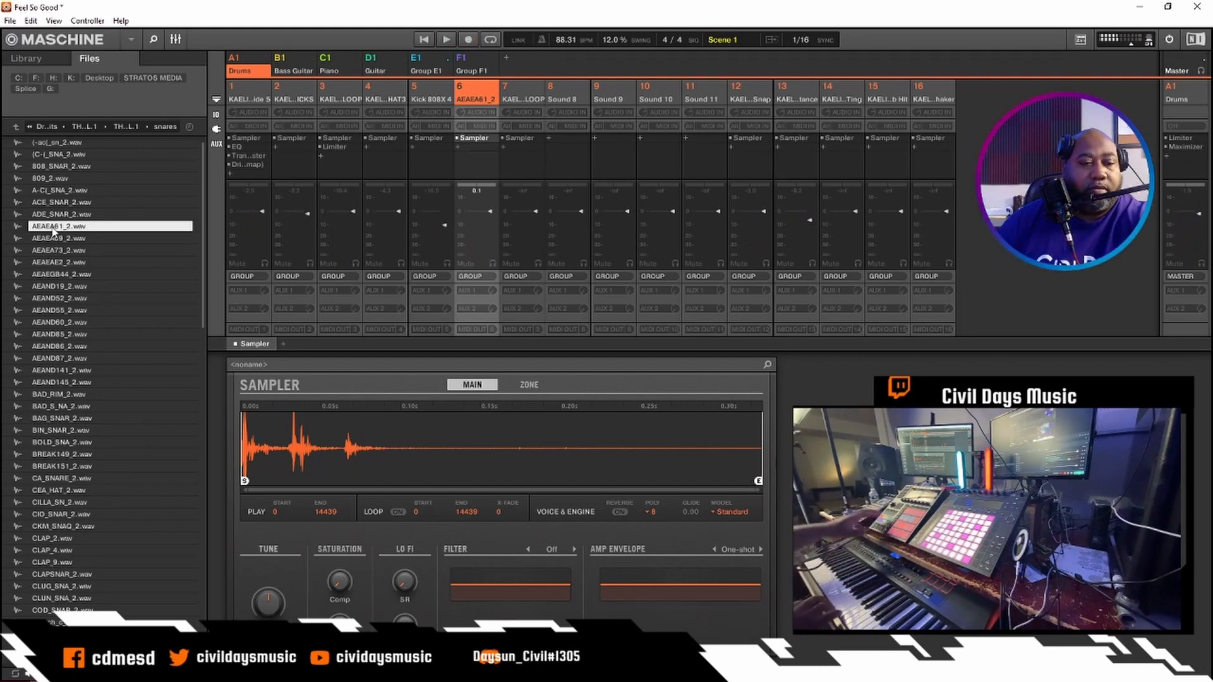